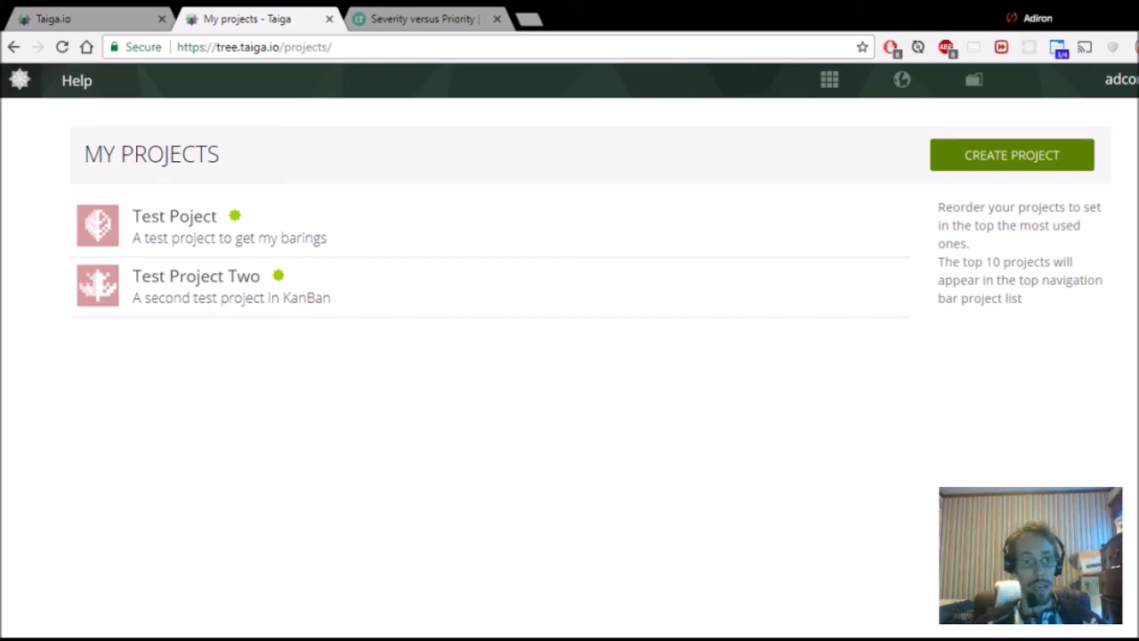
Step: View the Taiga.io home page and return to the list of projects
click(115, 23)
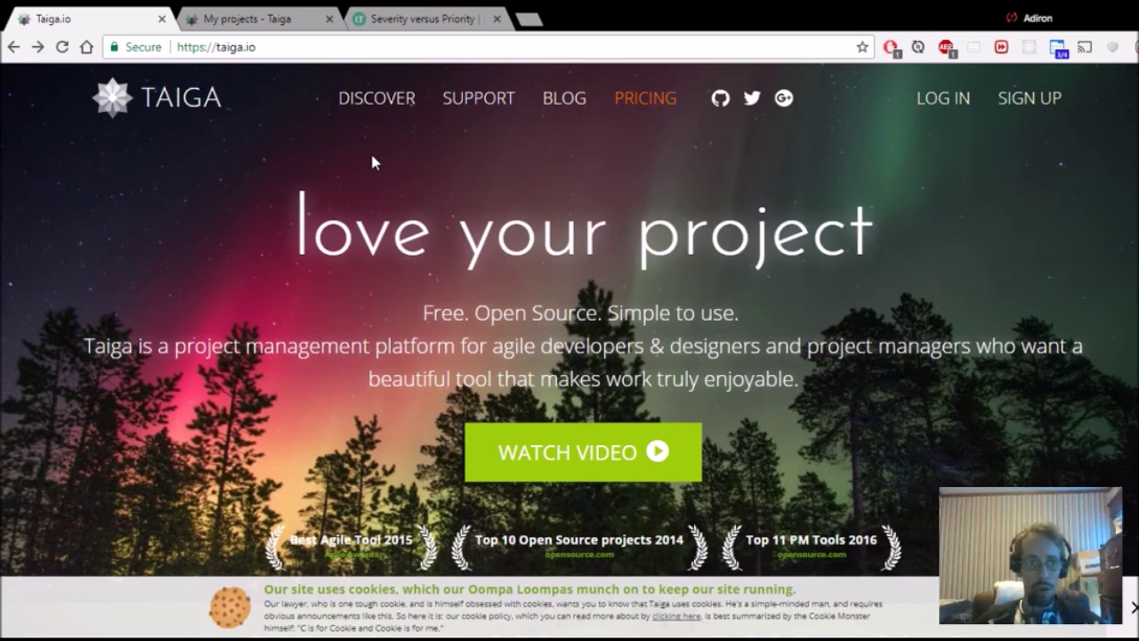
click(227, 11)
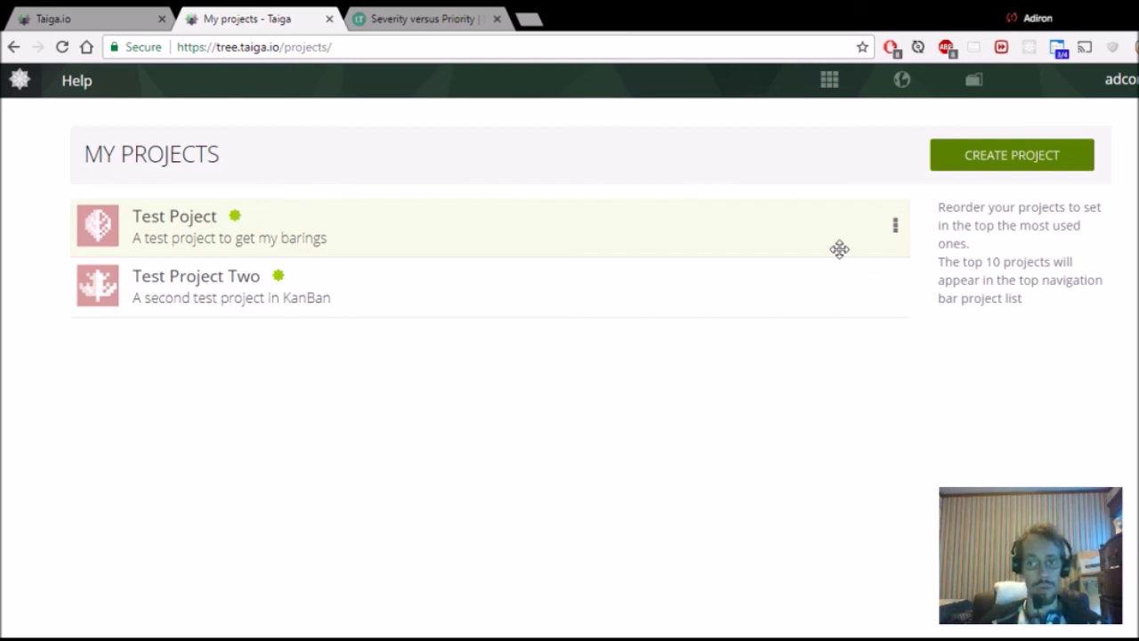
Step: Start a new project from the Scrum template and name it "Test Project three"
click(967, 157)
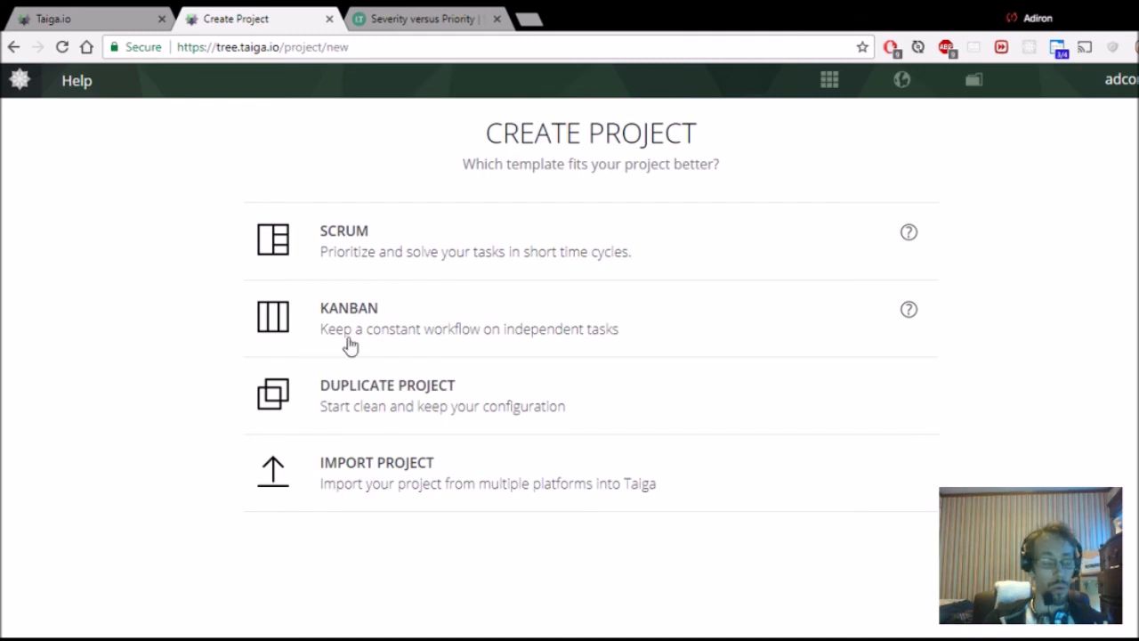
click(468, 245)
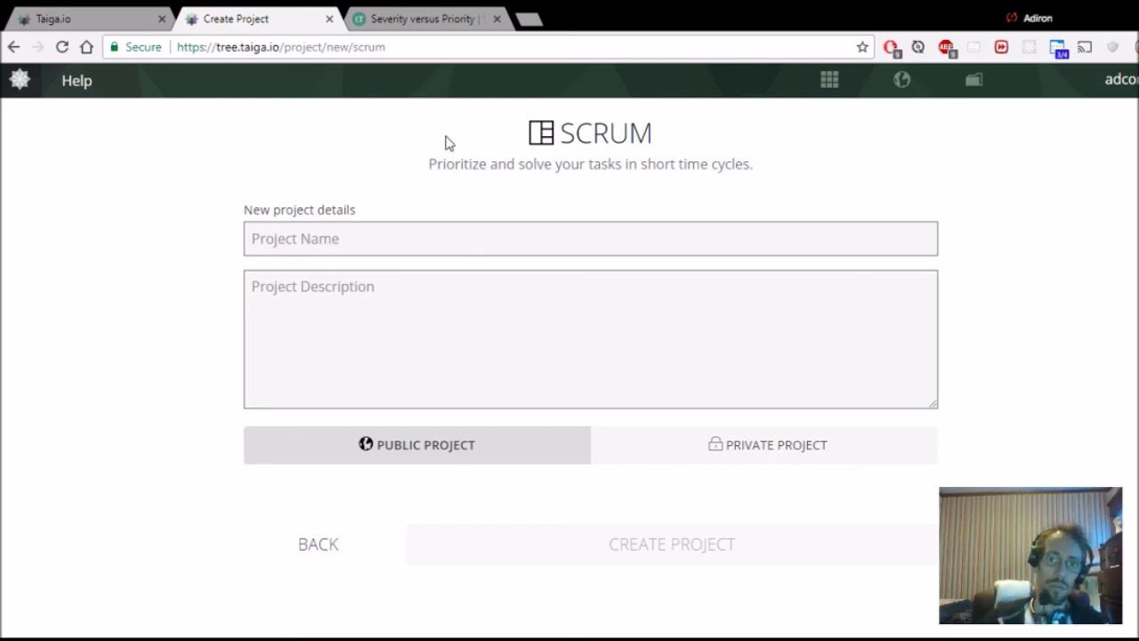
click(437, 247)
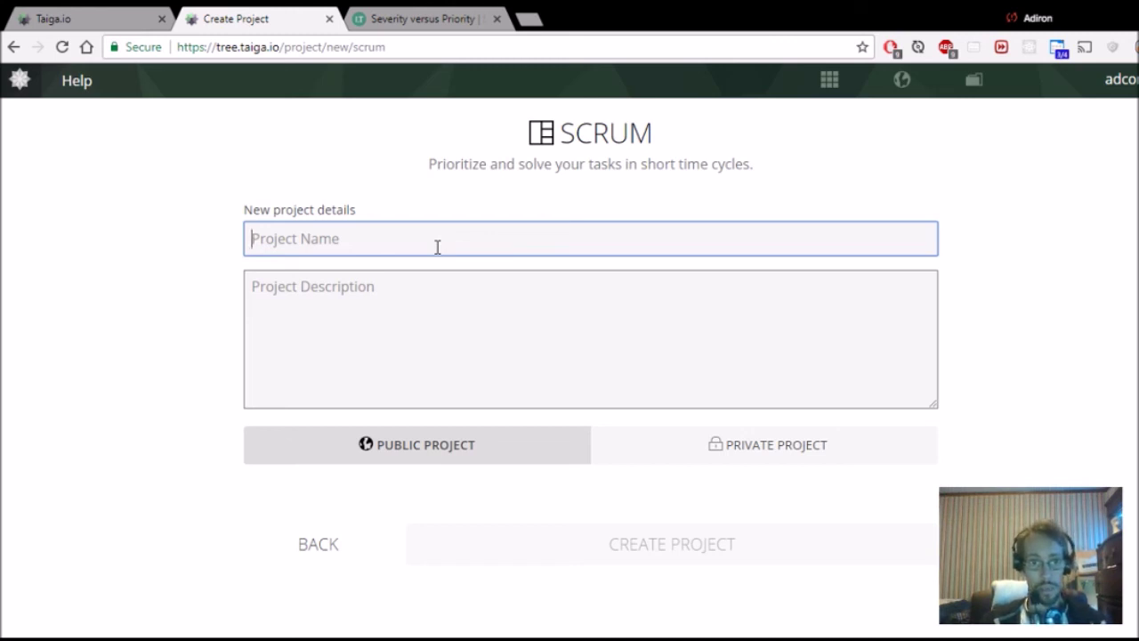
text(T)
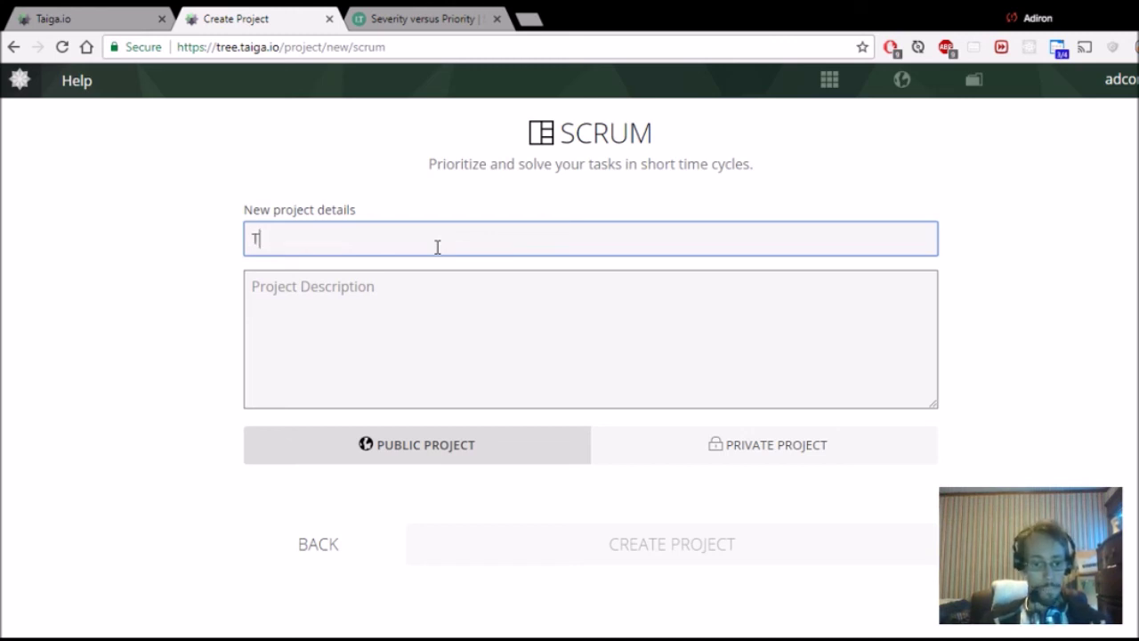
text(est Pr)
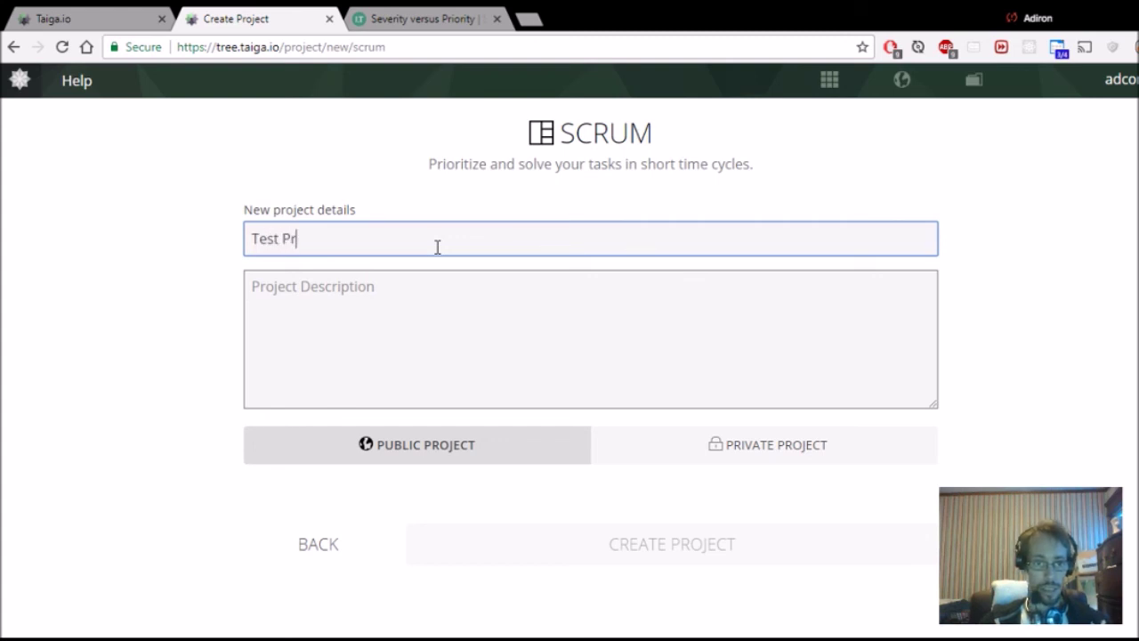
text(oject three)
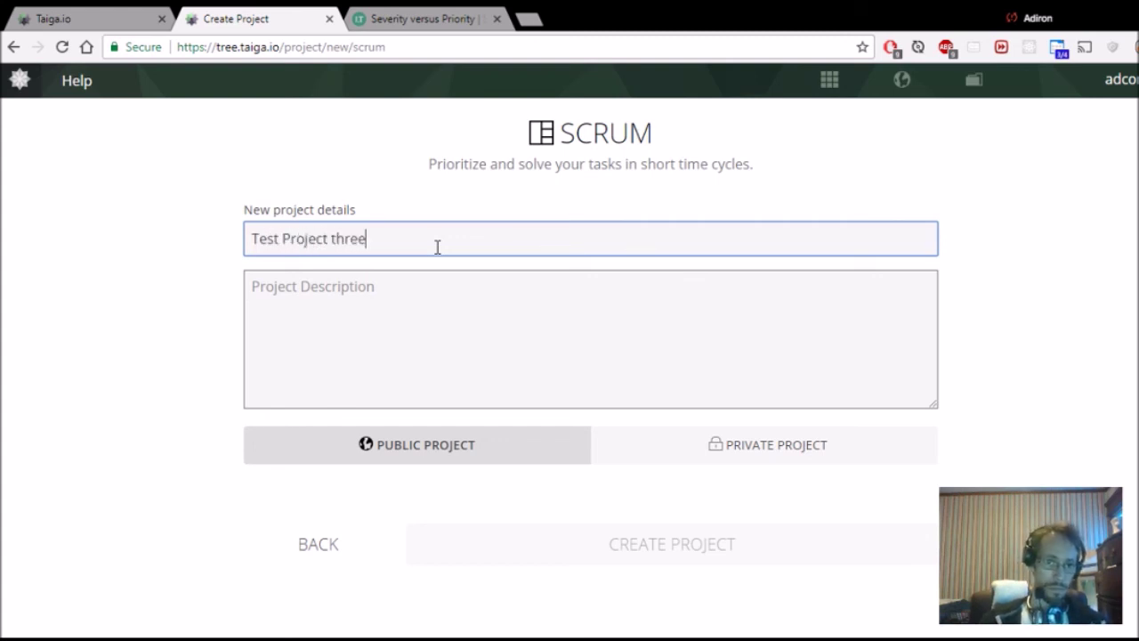
Step: Enter the description "A third test project" and create the public project
key(Tab)
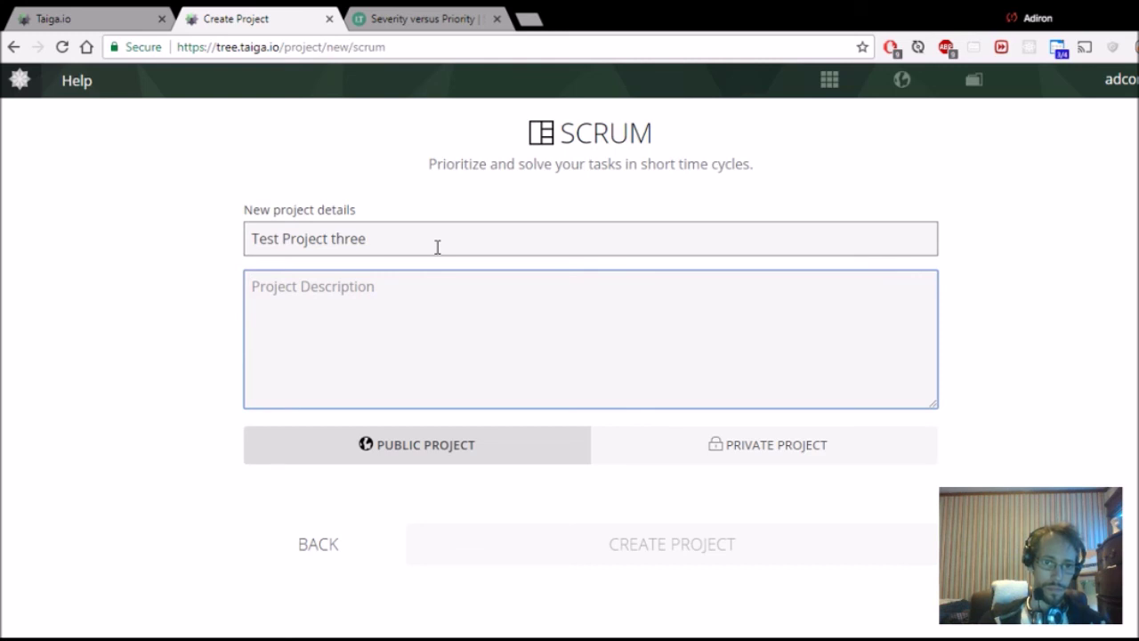
text(A third )
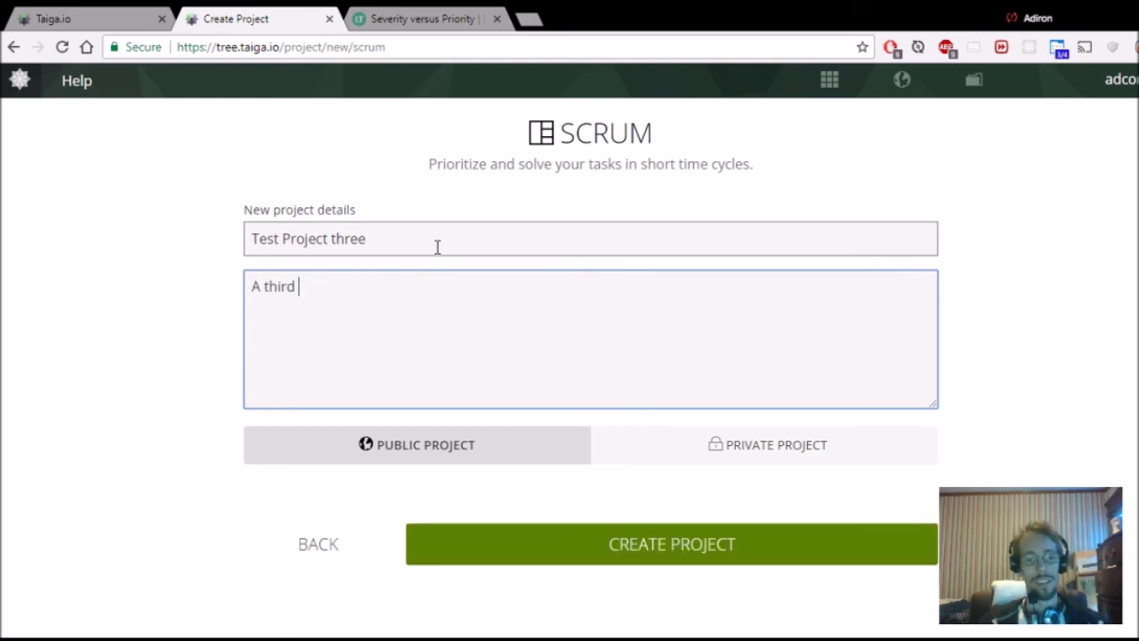
text(test project)
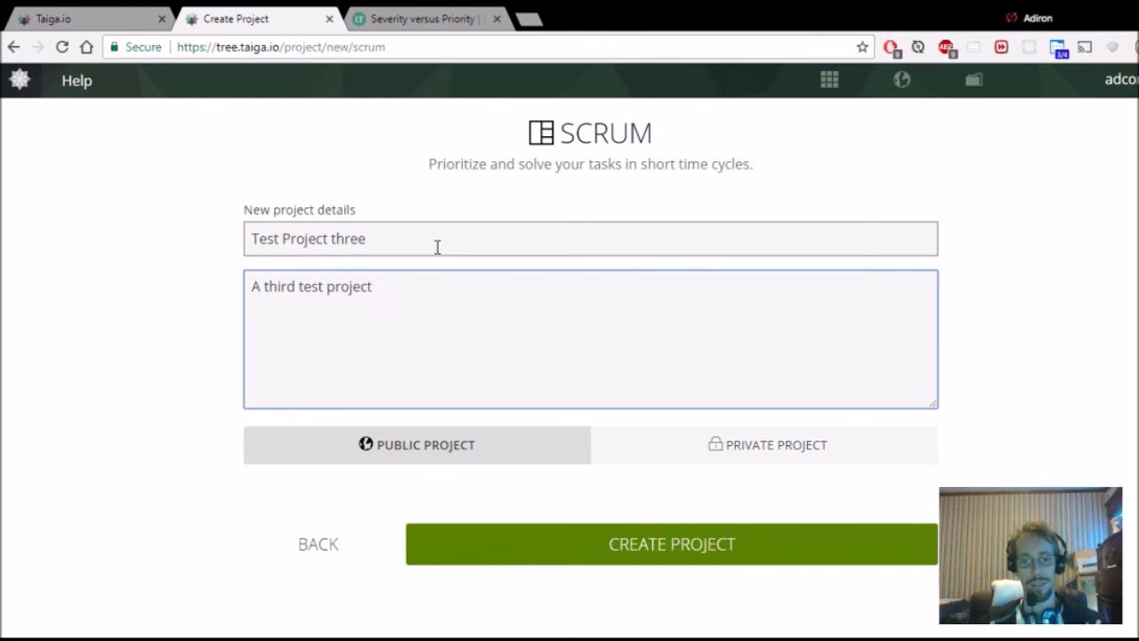
click(626, 538)
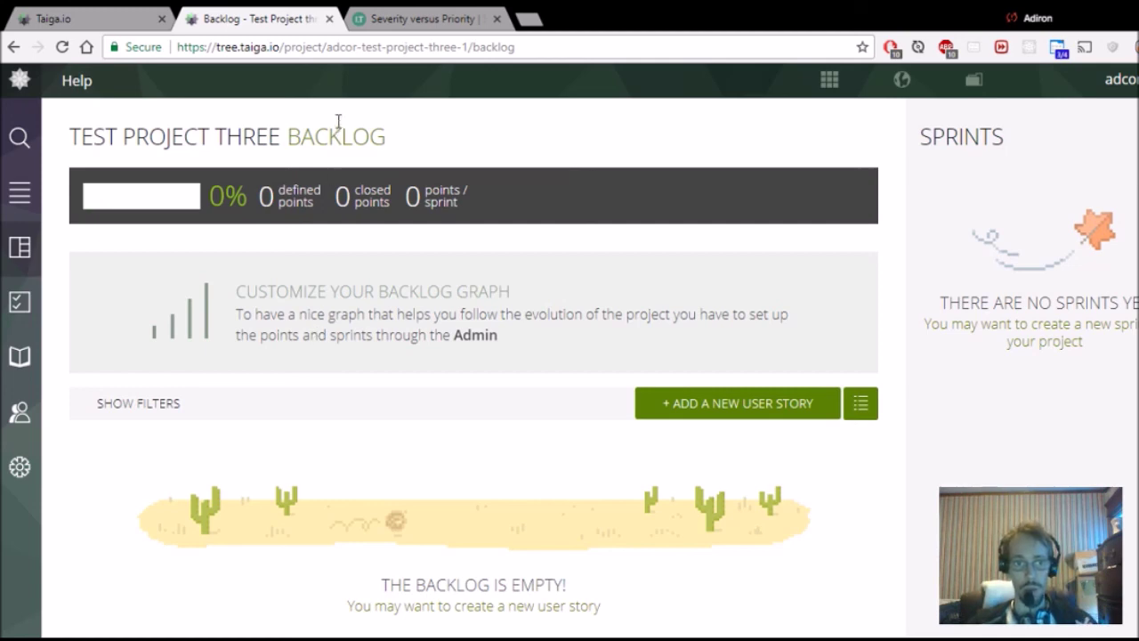
drag(216, 138, 438, 144)
click(529, 145)
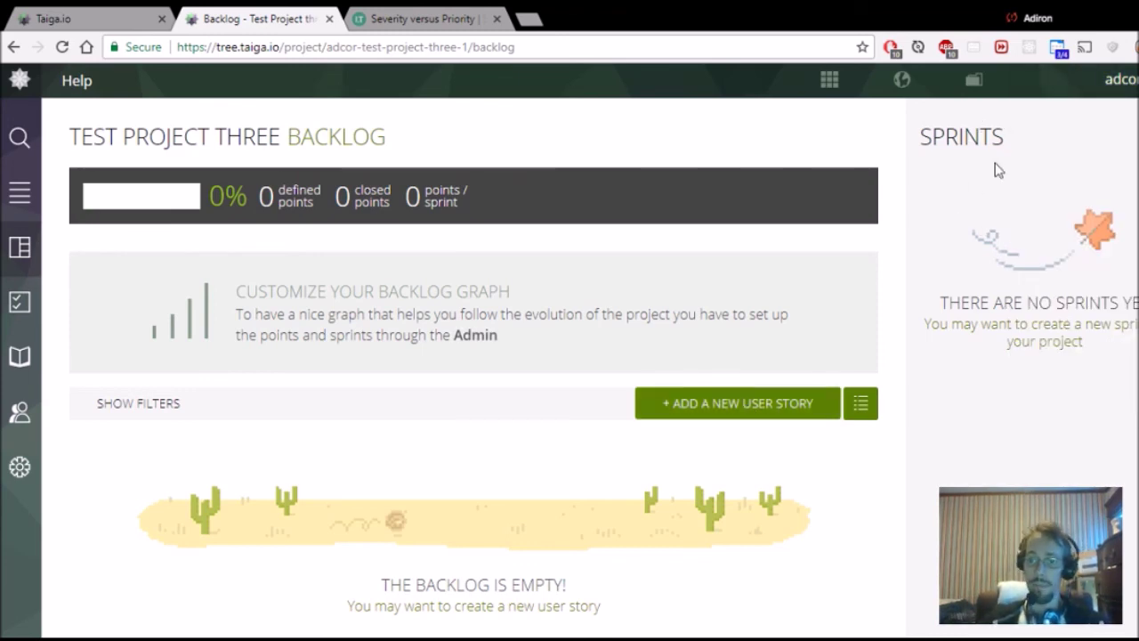
mouse_move(974, 79)
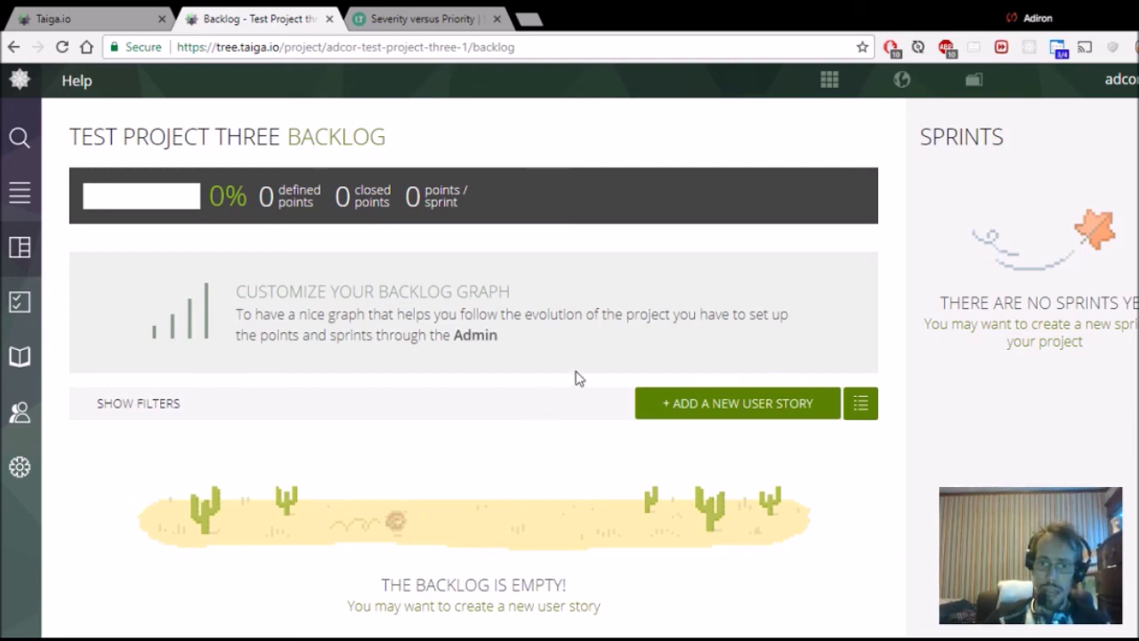
Step: Start a new backlog user story with a subject beginning "As a user, I would like to click the home button and be brought"
click(711, 411)
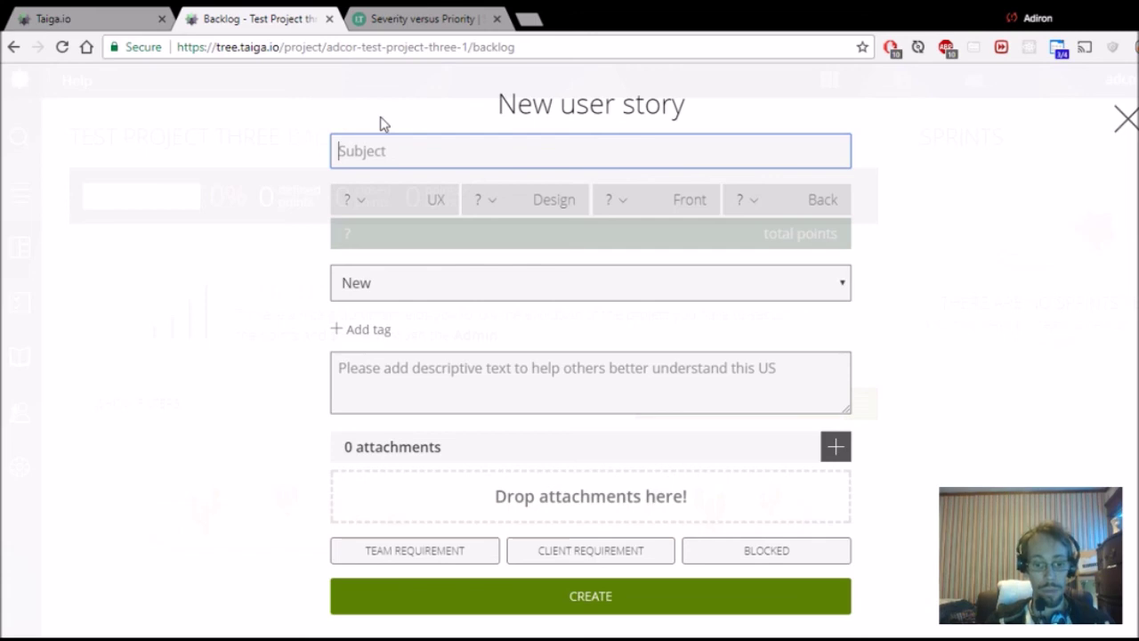
text(As a us)
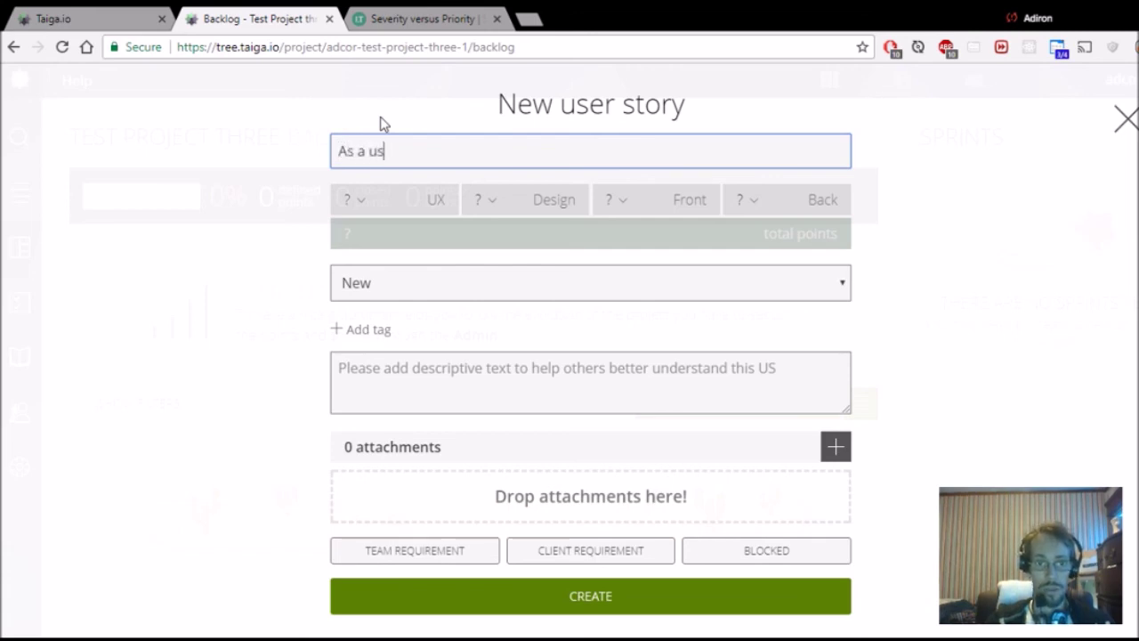
text(er, I would li)
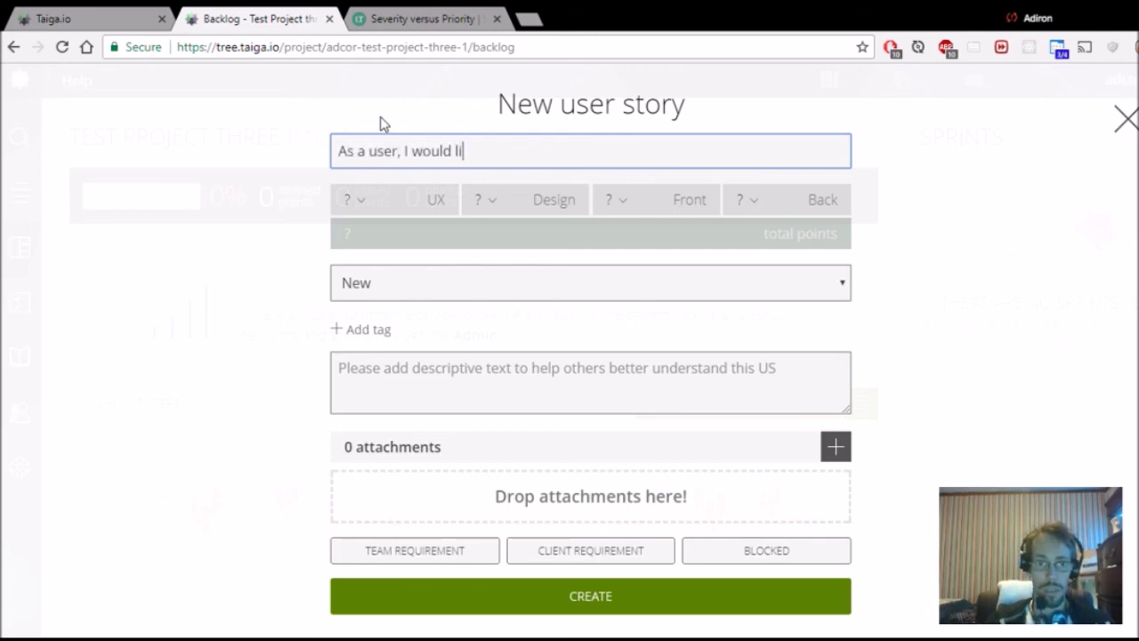
text(ke to click the)
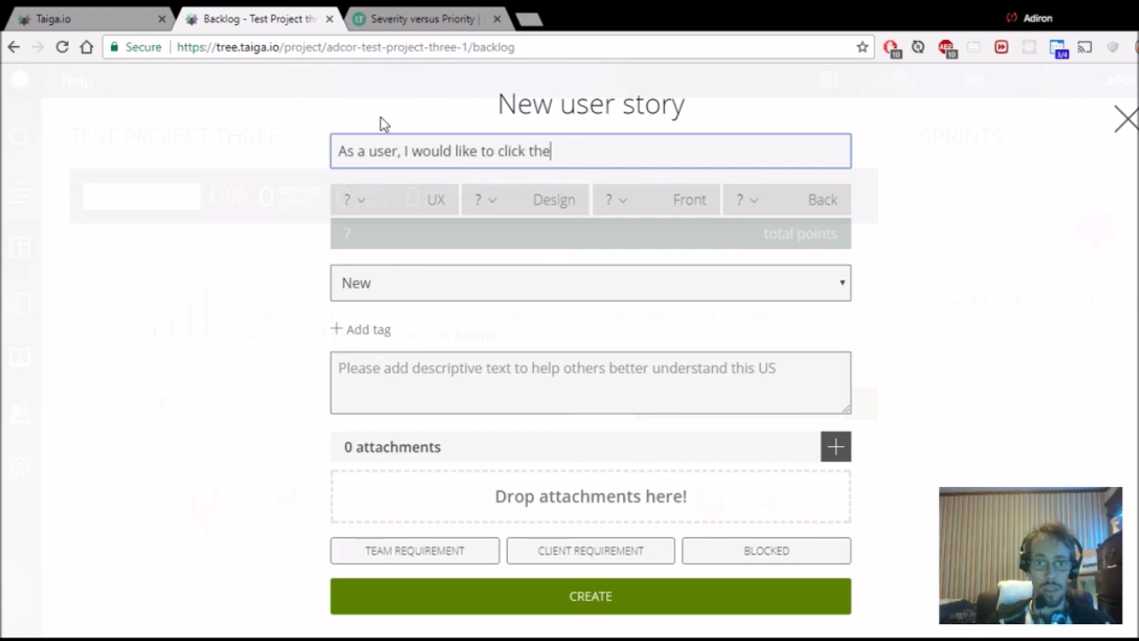
text( home button)
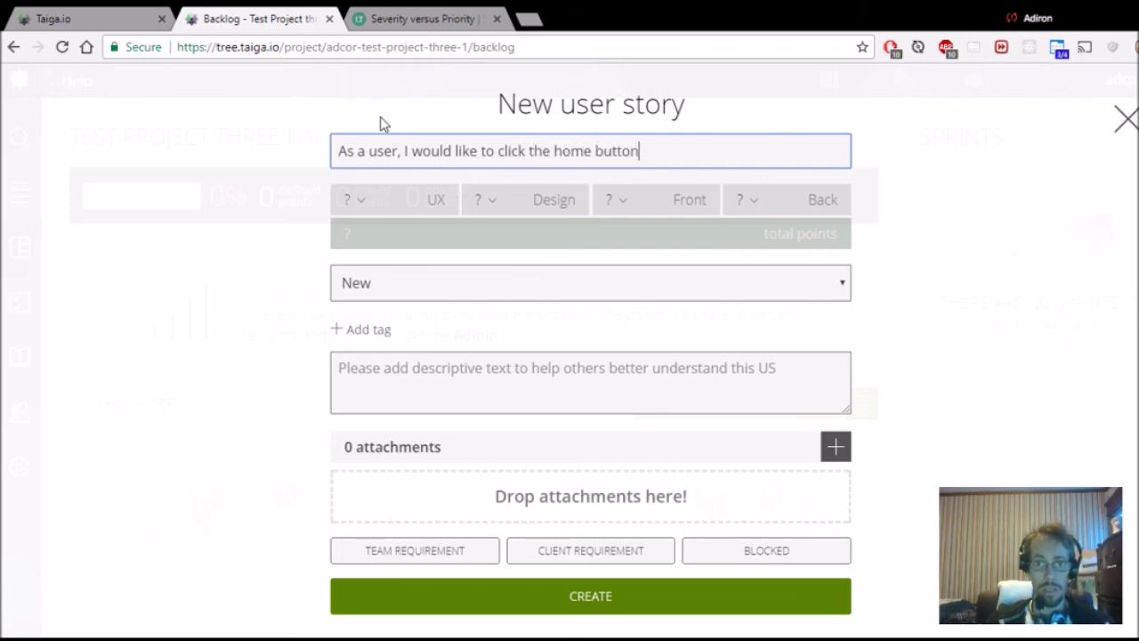
text( a and b)
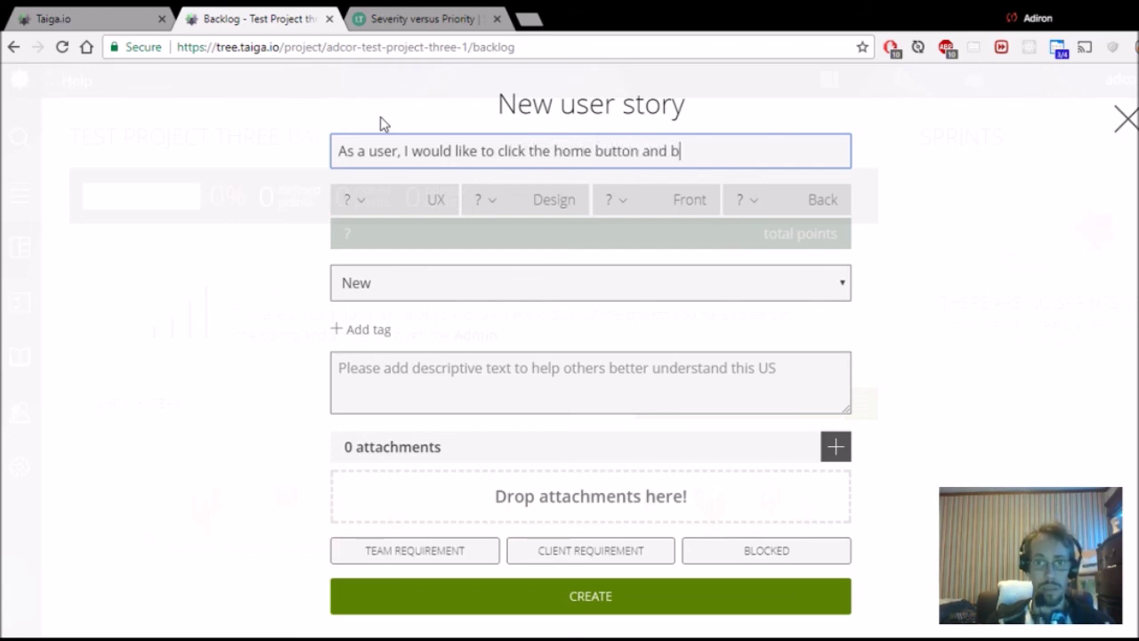
text(e brought home)
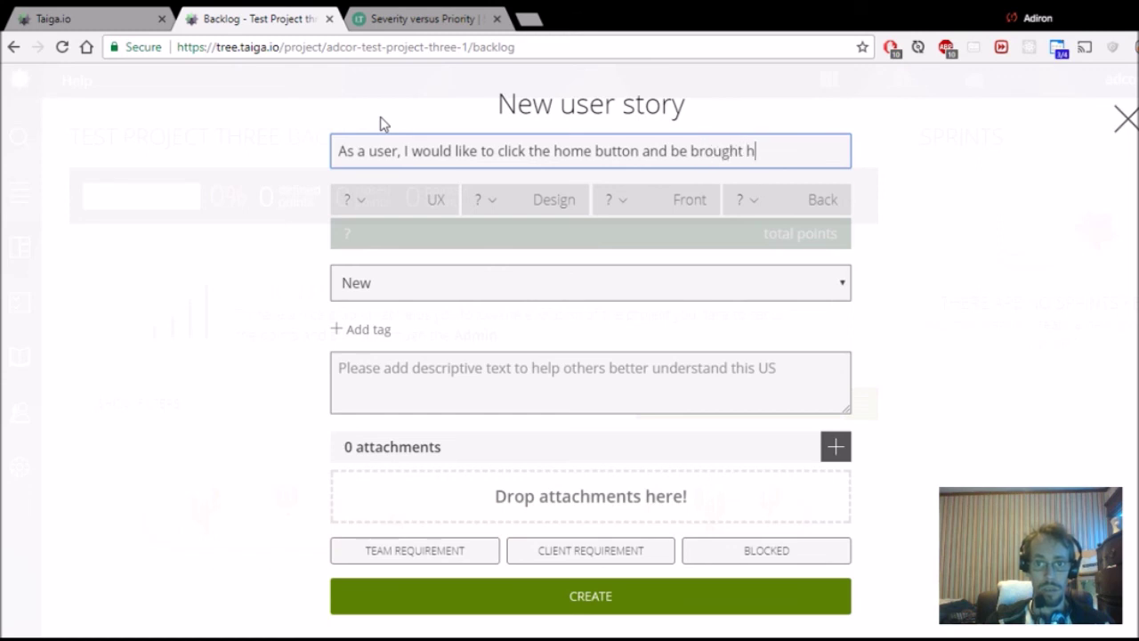
Step: Complete the user story's subject after "be brought" with "to the home page, so that I can easily get oriented."
key(BackSpace)
key(BackSpace)
key(BackSpace)
key(BackSpace)
key(BackSpace)
text(to the home page, so that I can)
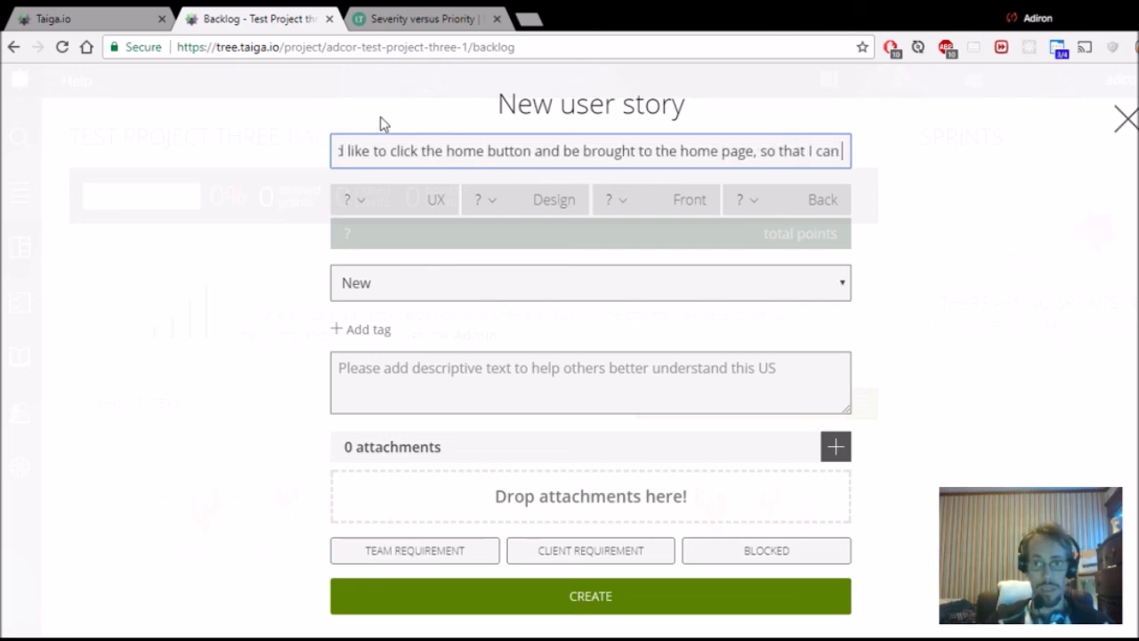
text( ea)
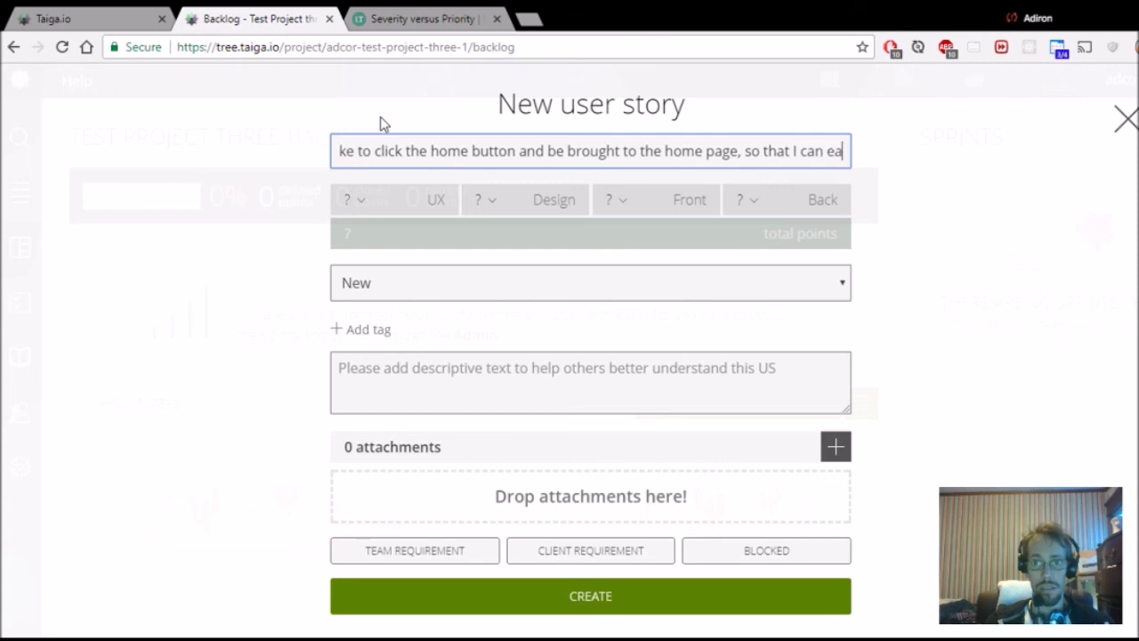
text(sily get)
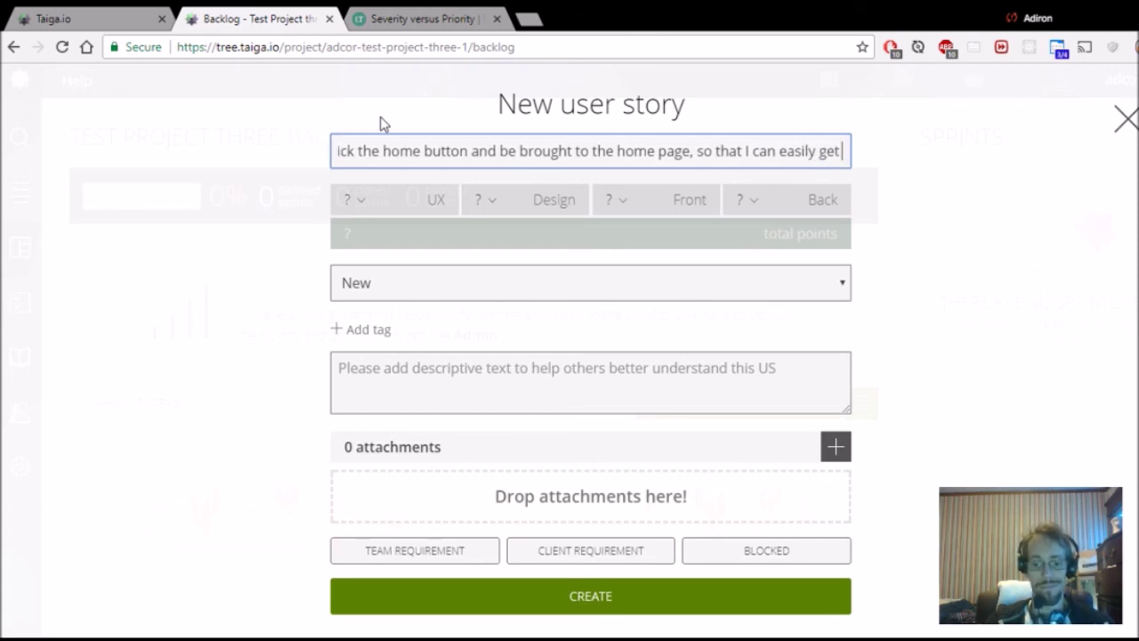
text( oriten)
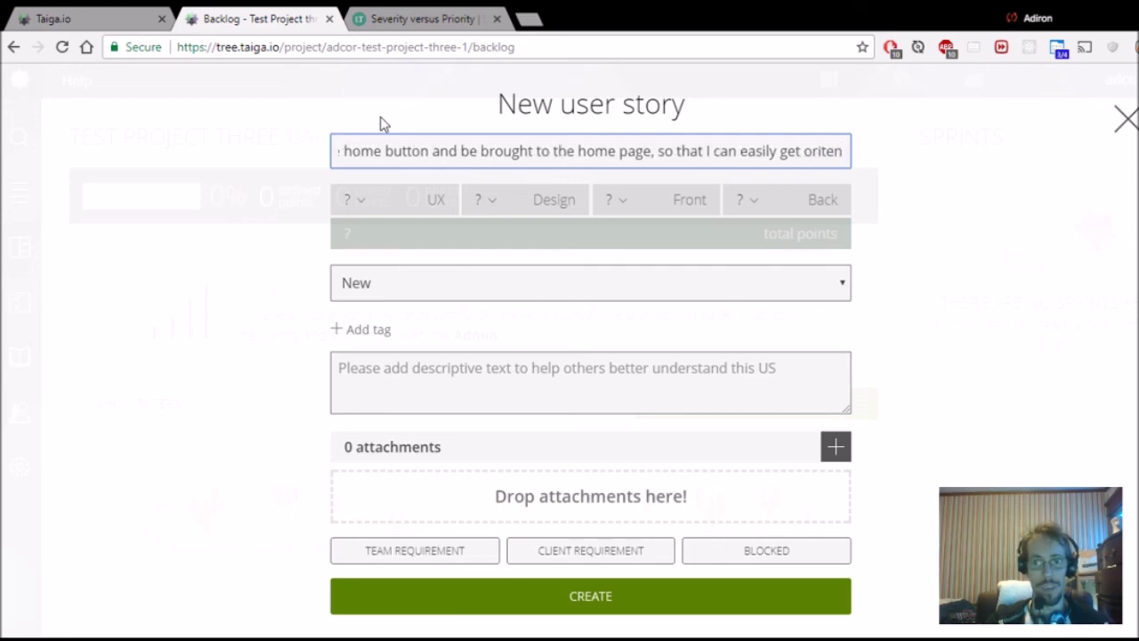
key(BackSpace)
key(BackSpace)
key(BackSpace)
key(BackSpace)
text(iented.)
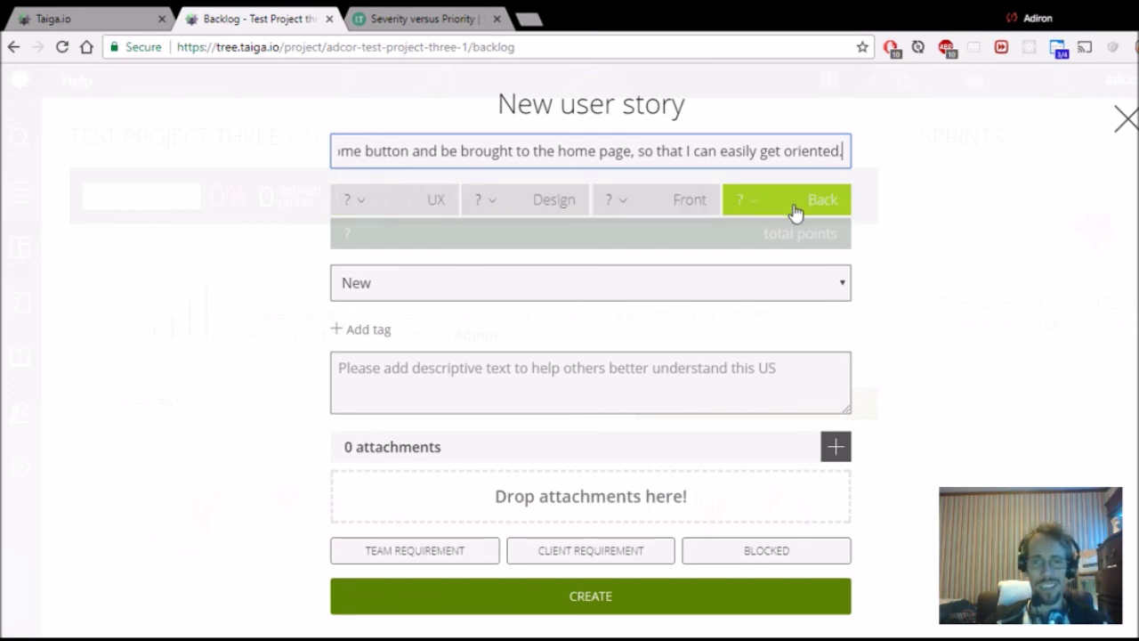
Step: Set the user story's Front estimate to 1 point
click(688, 204)
click(688, 204)
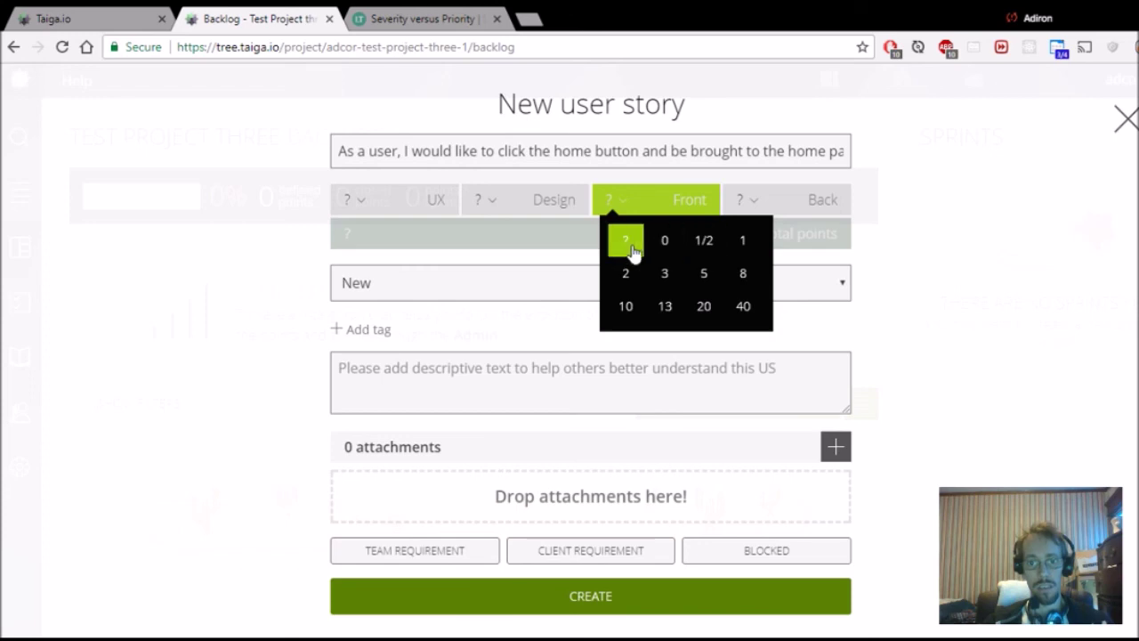
click(743, 240)
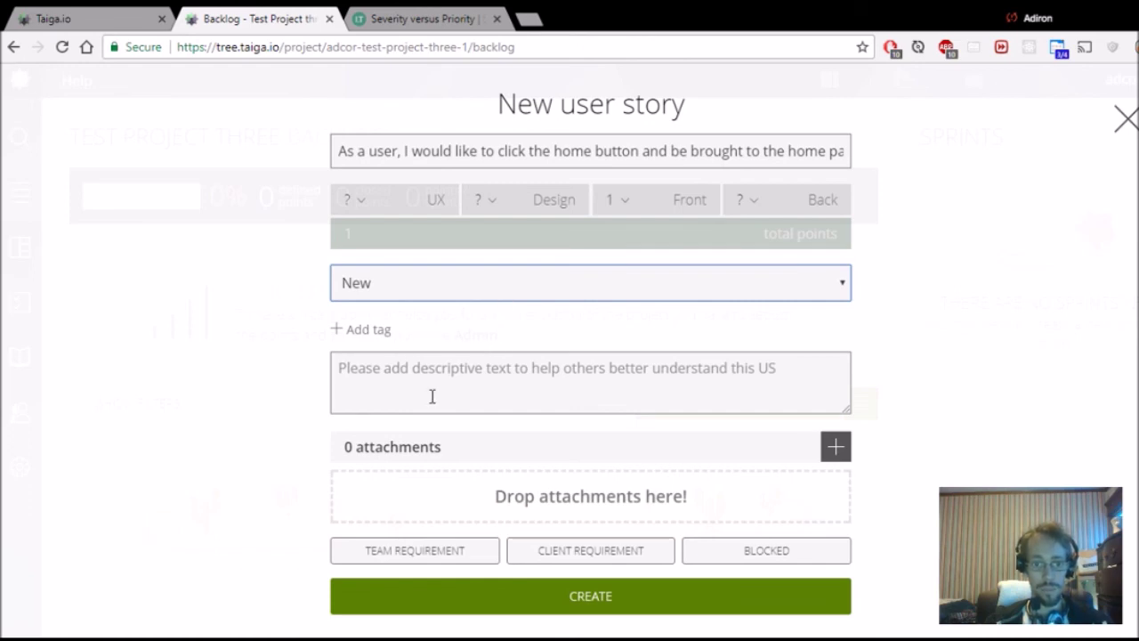
Step: Enter the user story's description "Need to get to home page by clicking home button."
click(508, 379)
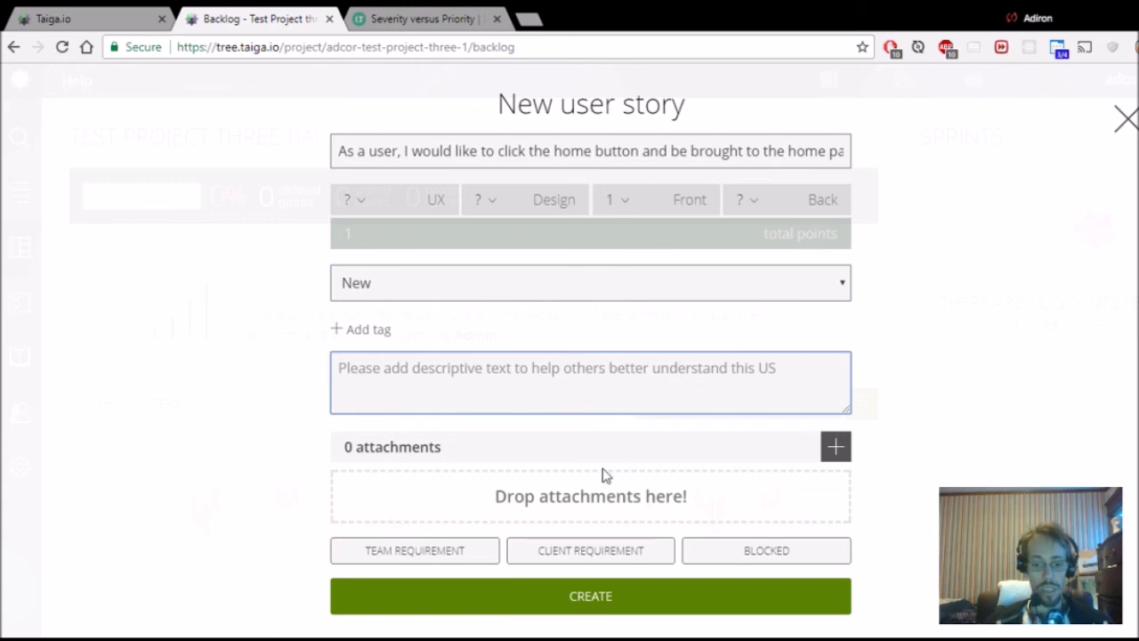
text(Need to get to home page)
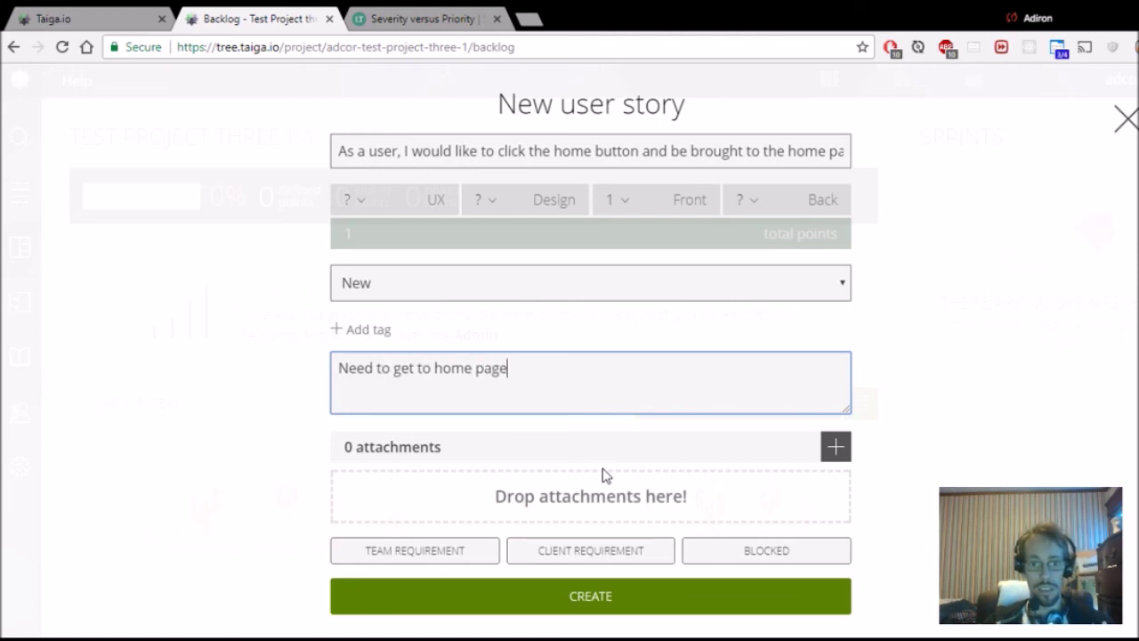
text( by c)
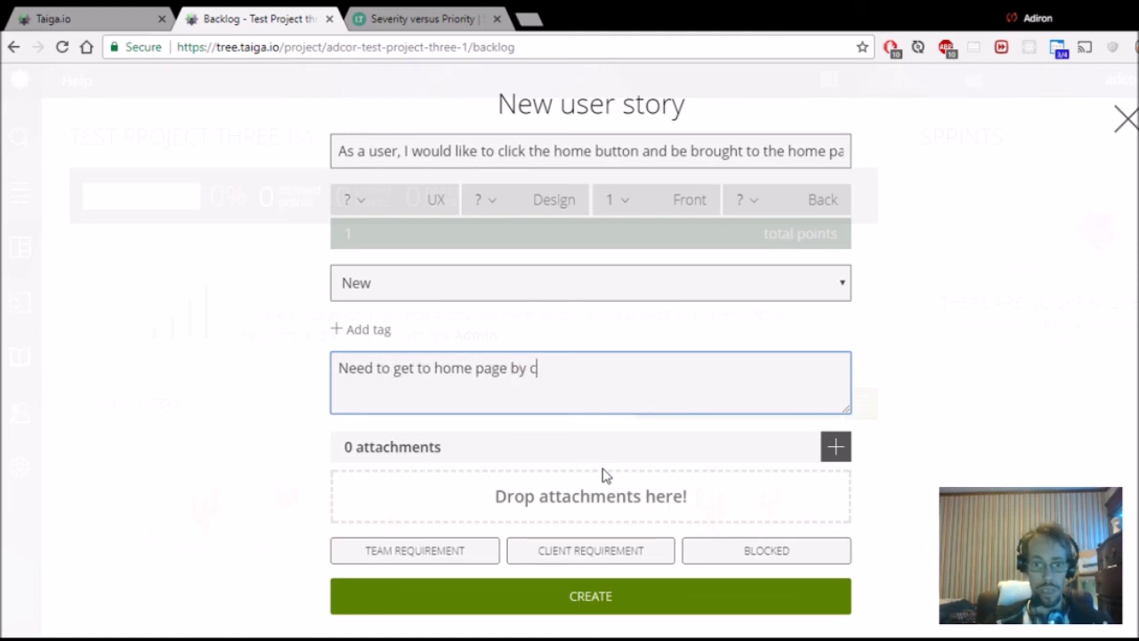
text(licking home button.)
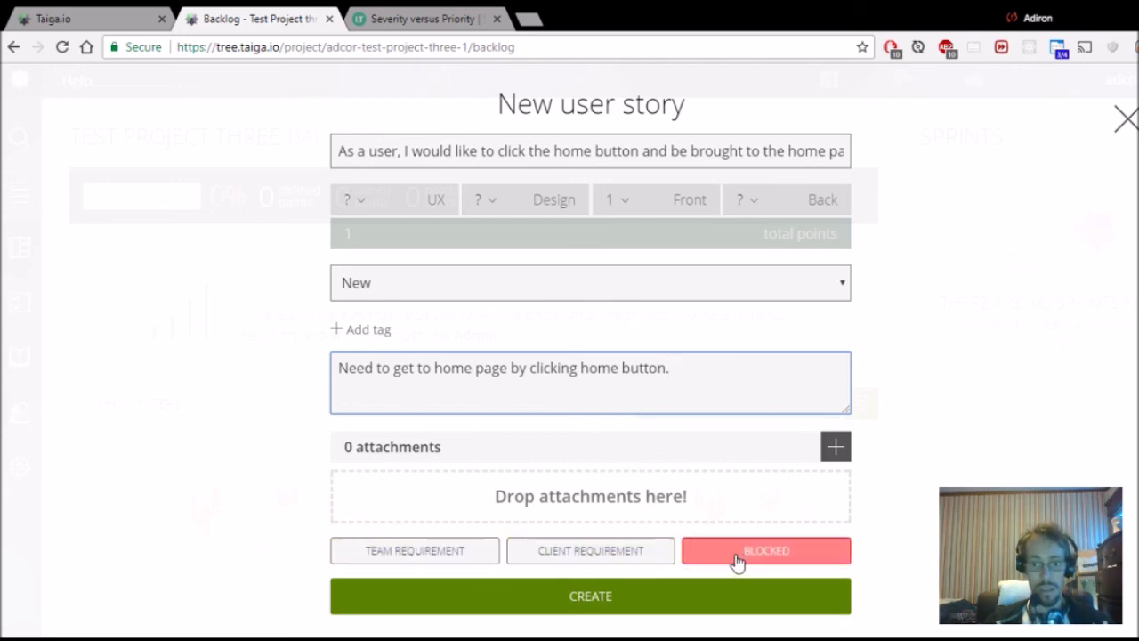
Step: Mark the user story as a client requirement, leaving team requirement off
click(403, 562)
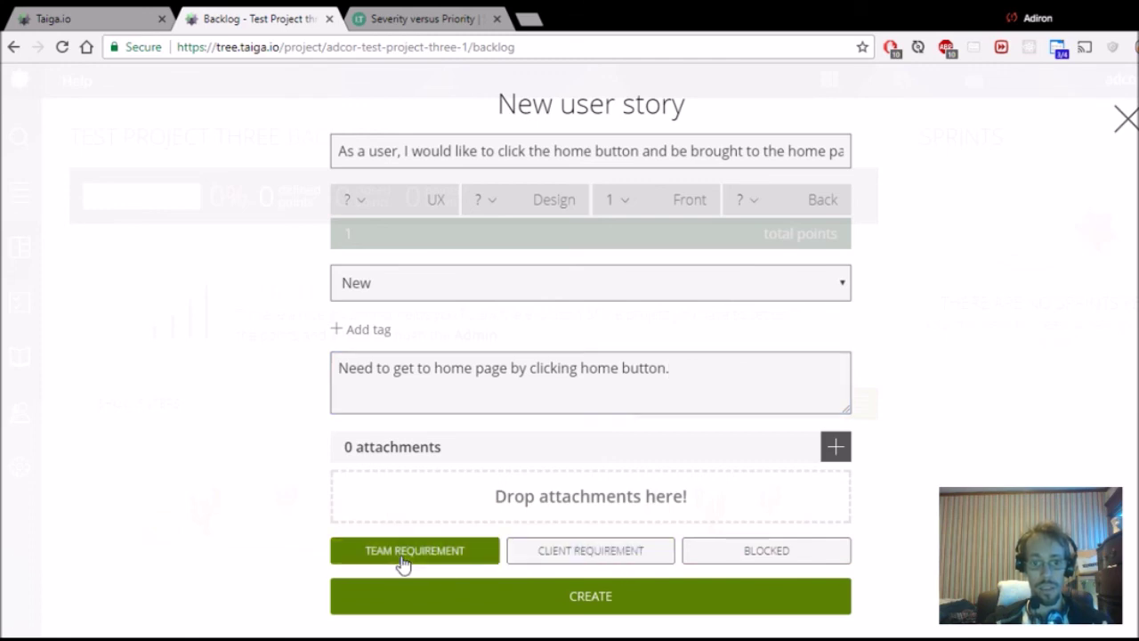
click(445, 553)
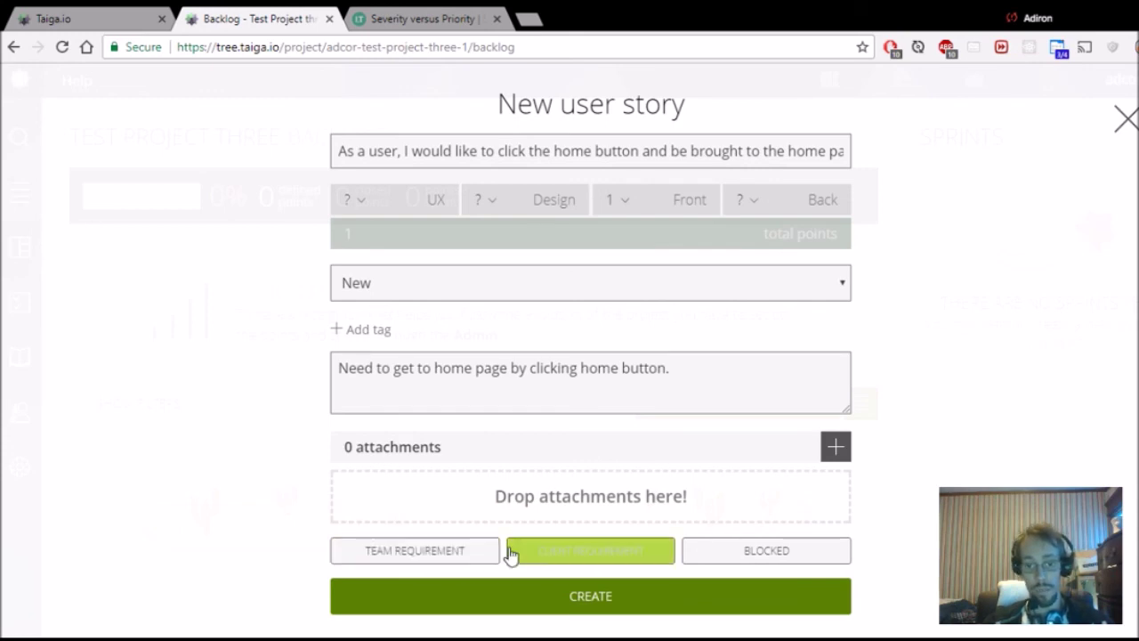
click(561, 553)
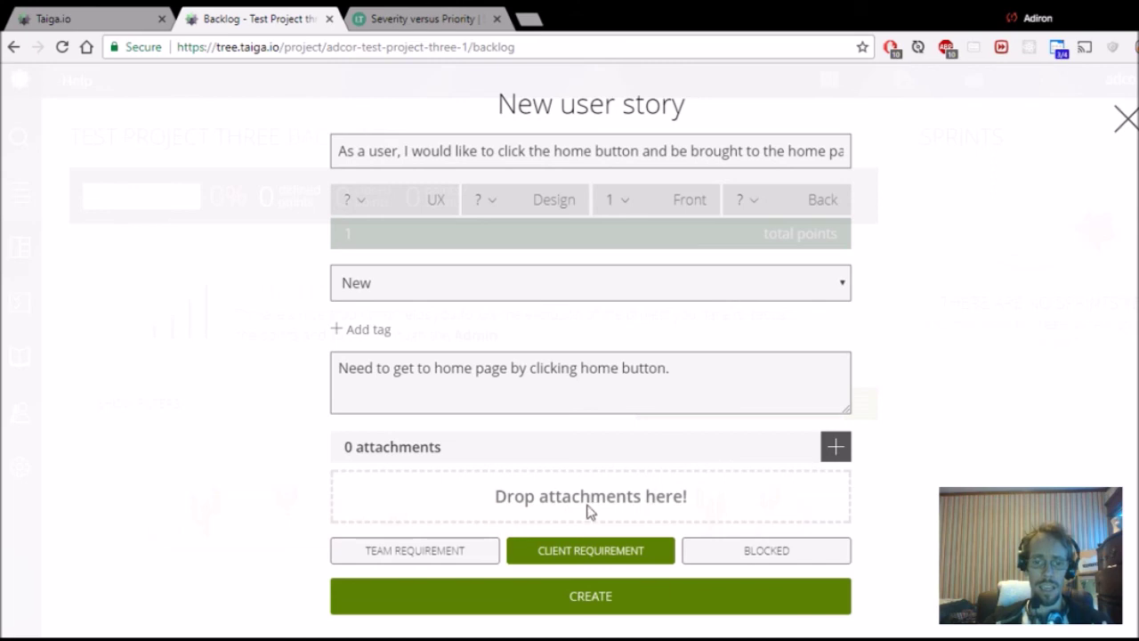
Step: Create the user story and add a sprint named "Sprint 1" running from 19 Sep 2017 to 03 Oct 2017
click(626, 605)
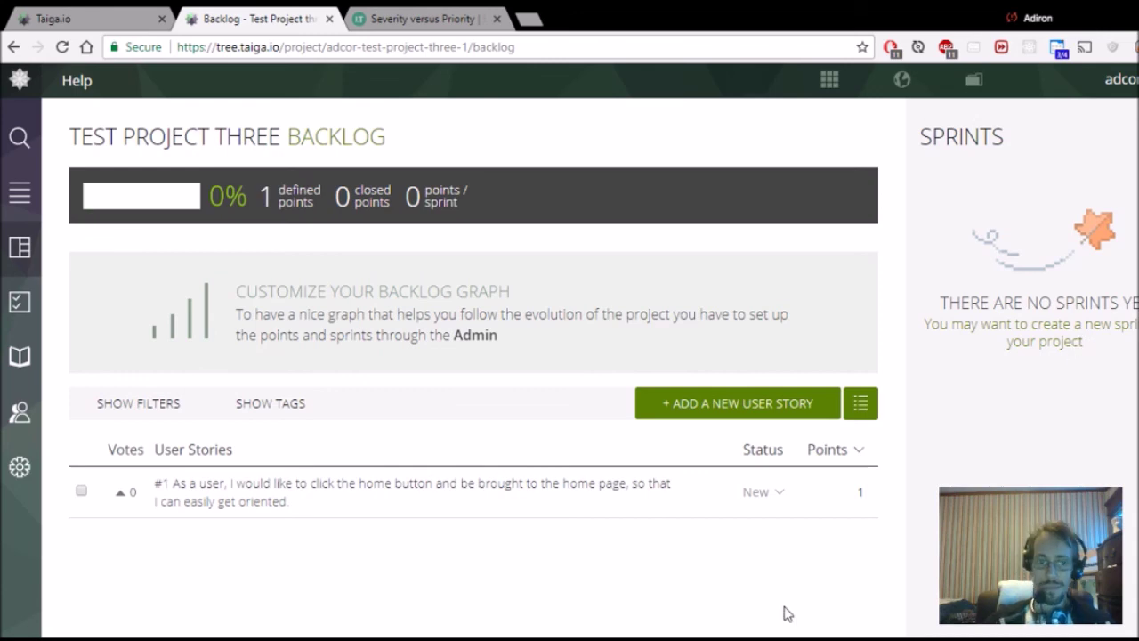
click(1095, 326)
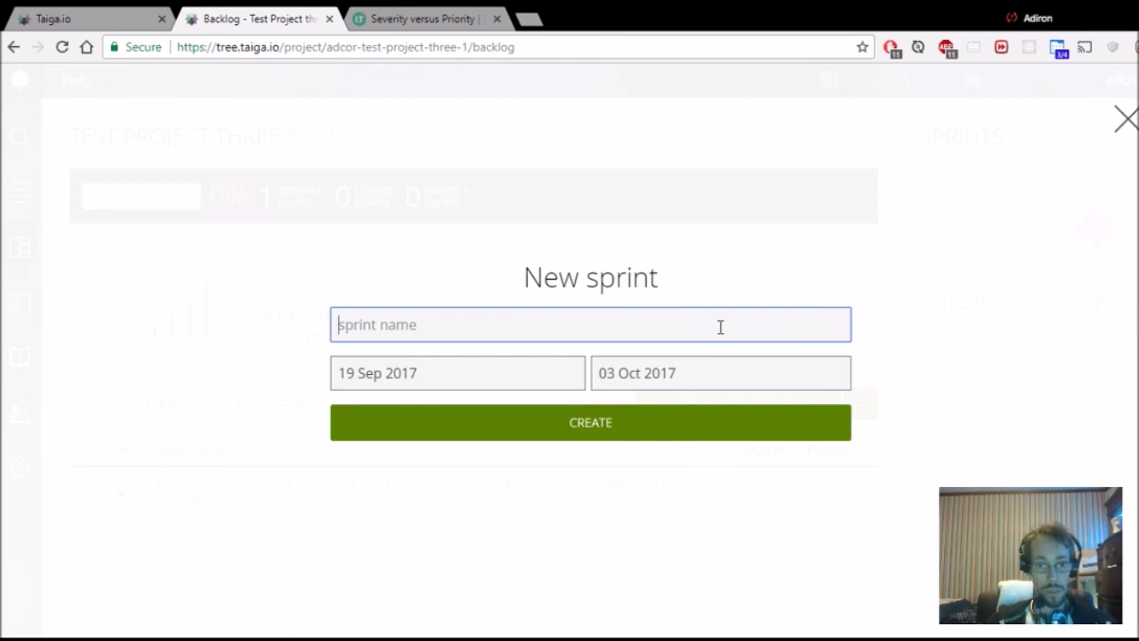
text(Sprint 1)
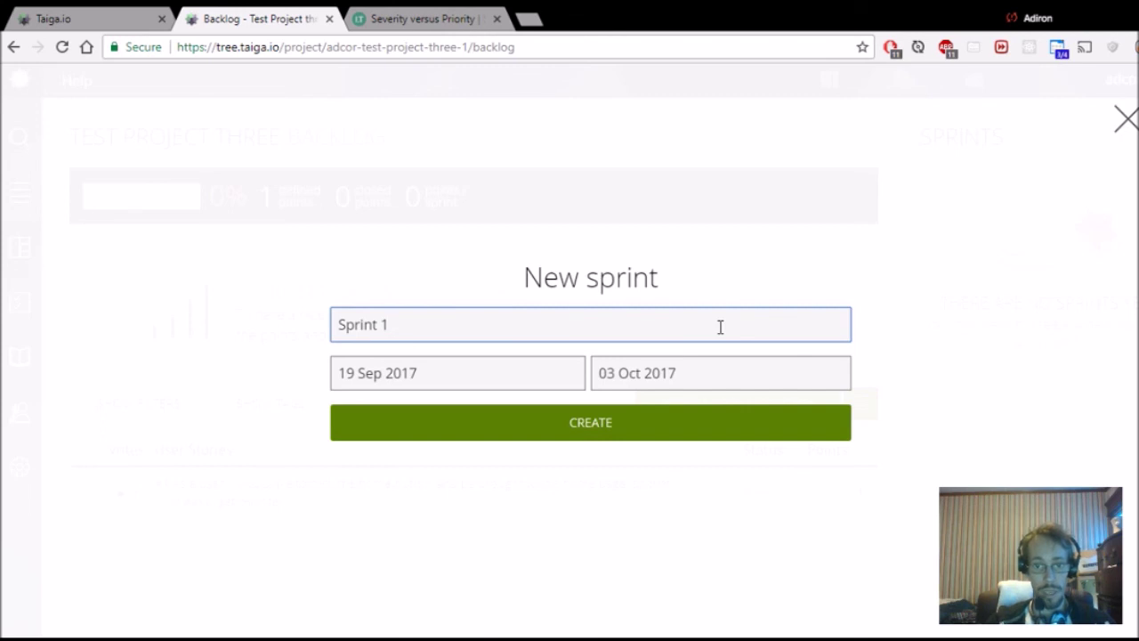
click(473, 373)
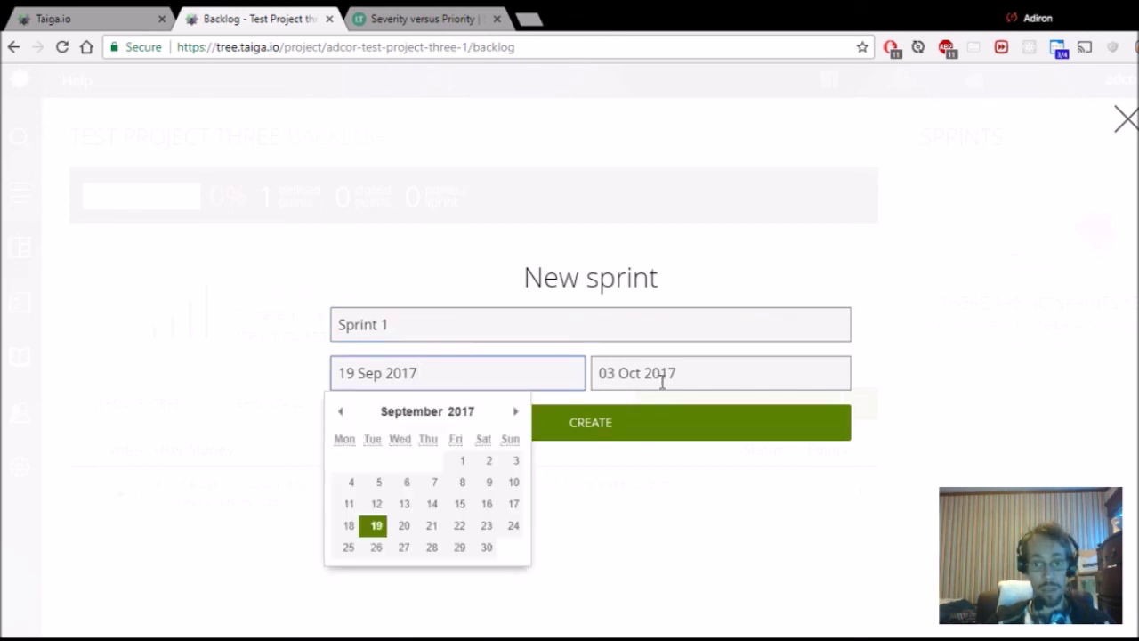
click(716, 378)
click(503, 504)
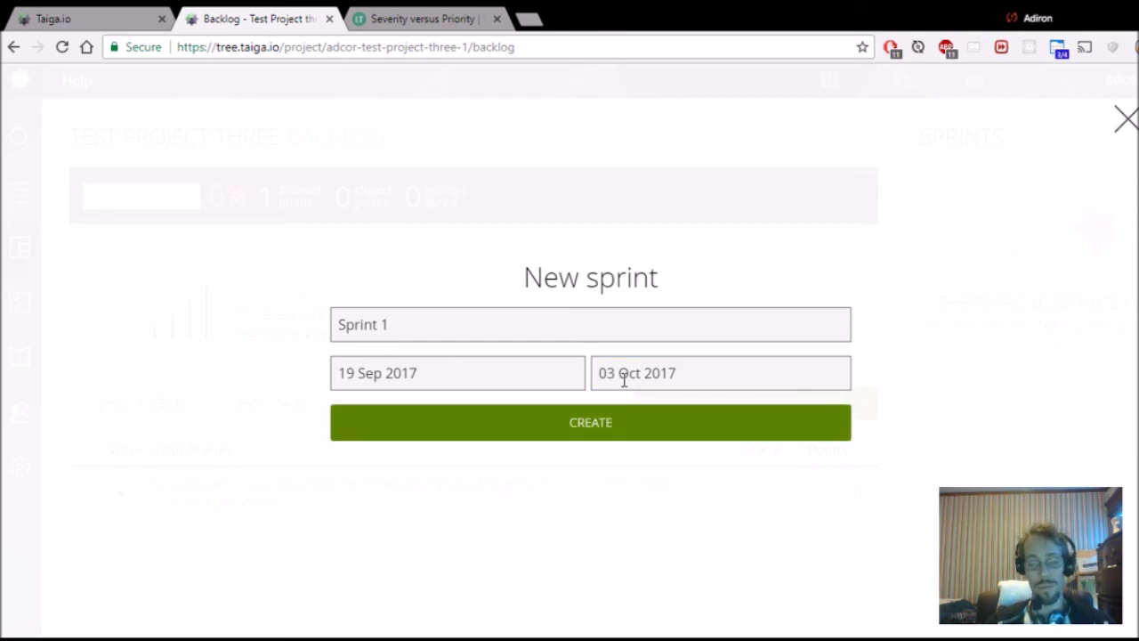
click(628, 428)
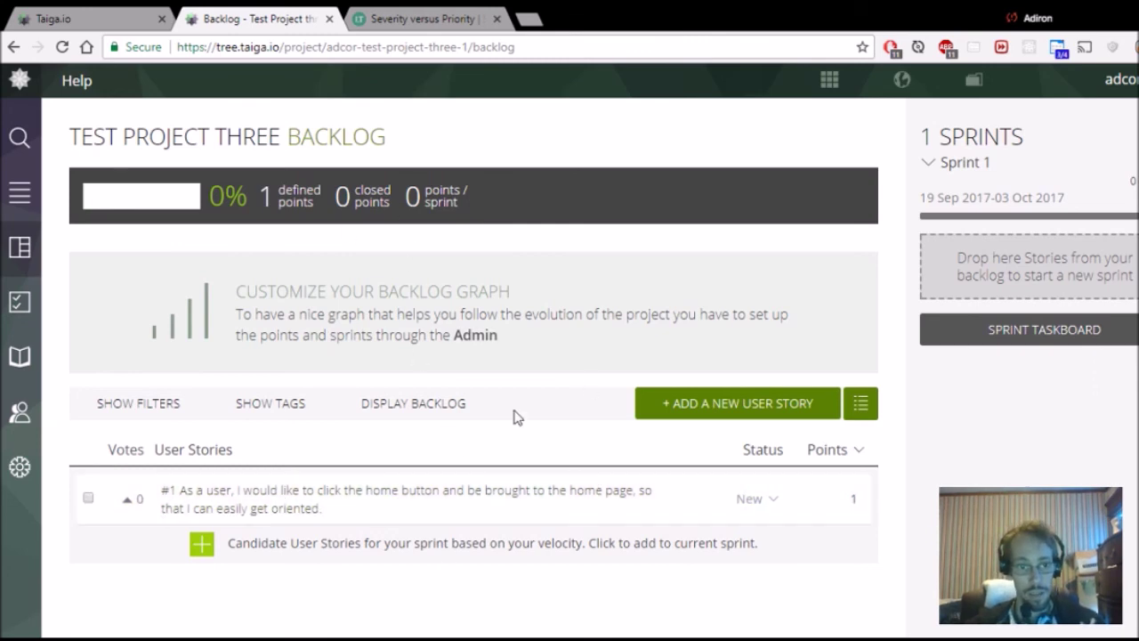
Step: Move the home button user story from the backlog into Sprint 1 and open the sprint's taskboard
drag(432, 509, 1053, 265)
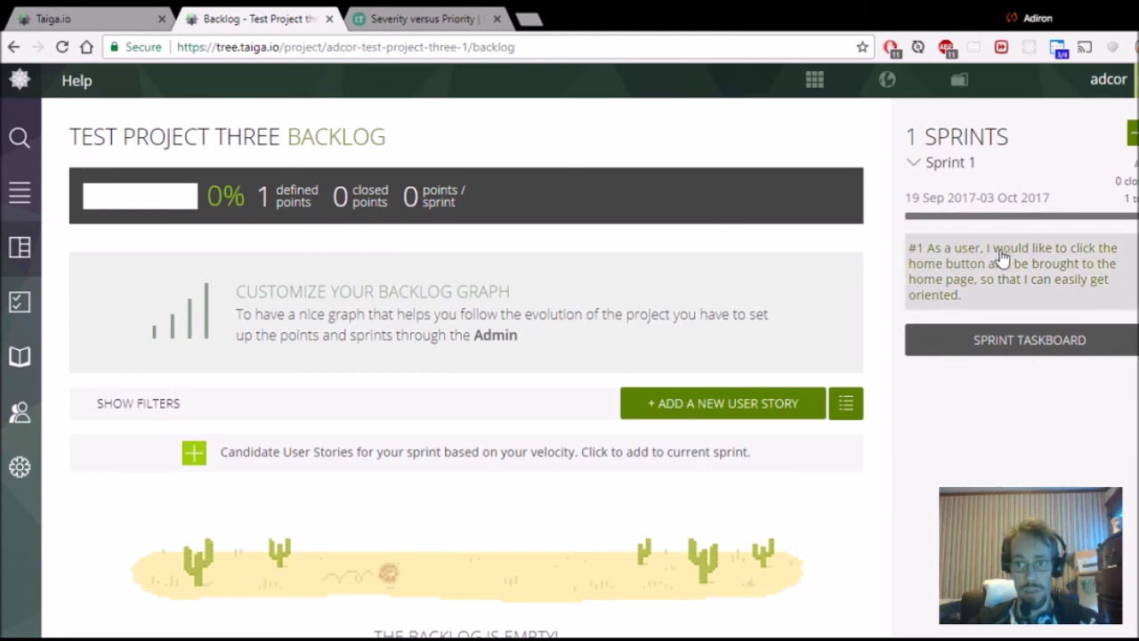
click(996, 330)
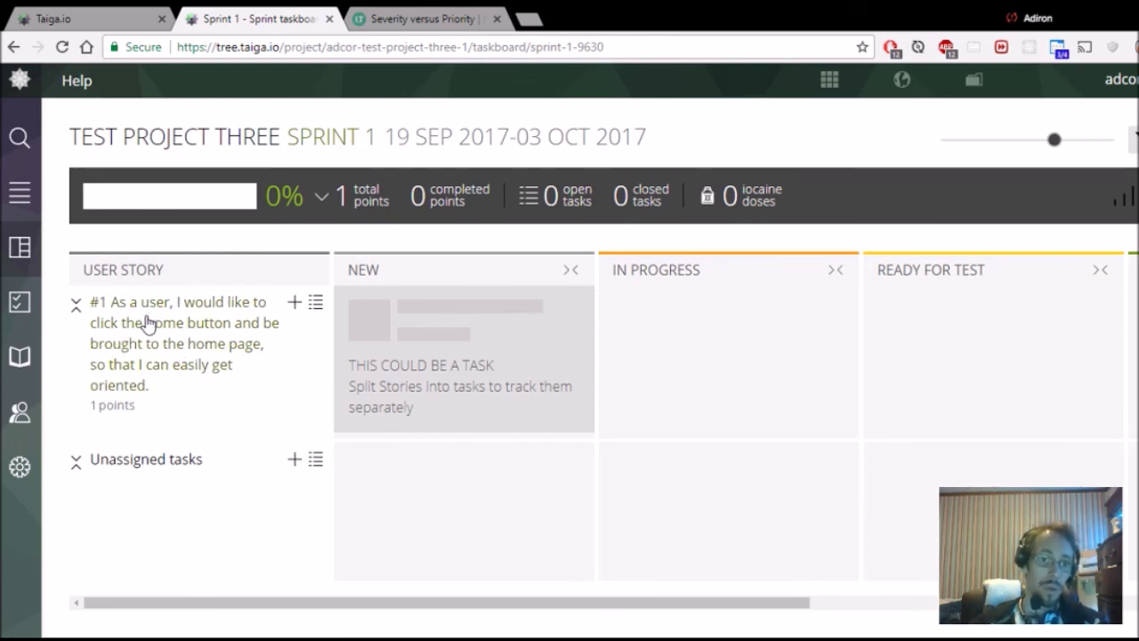
Step: Add a New task "Create the home button." to the user story, assigned to the signed-in member without Iocaine, and move it to In Progress
click(294, 305)
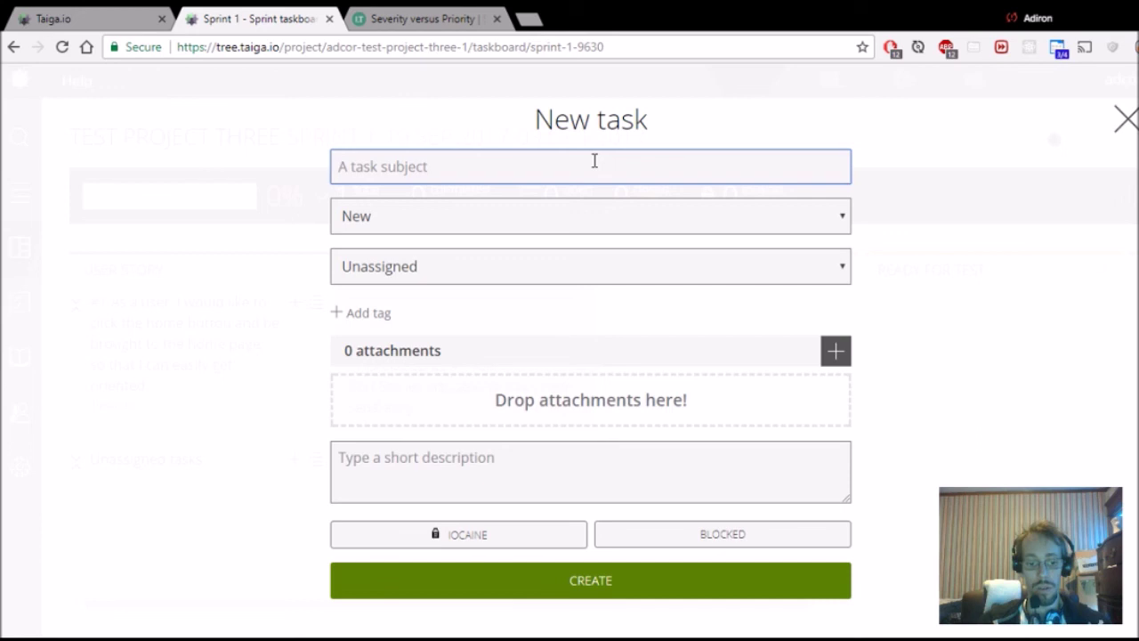
text(Creat)
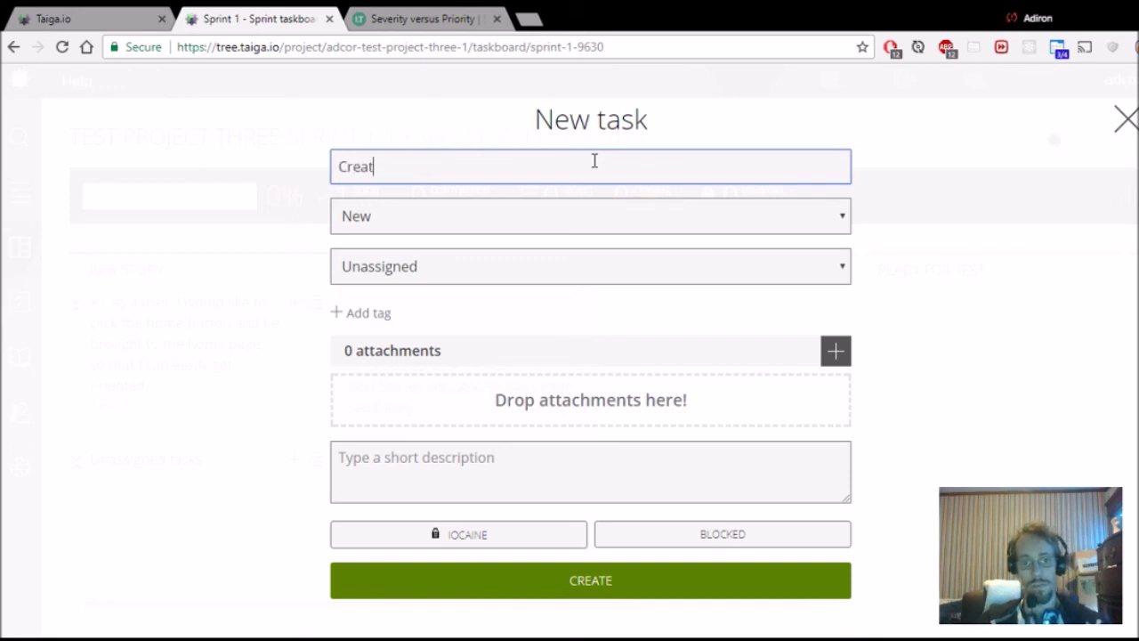
text(e the home button.)
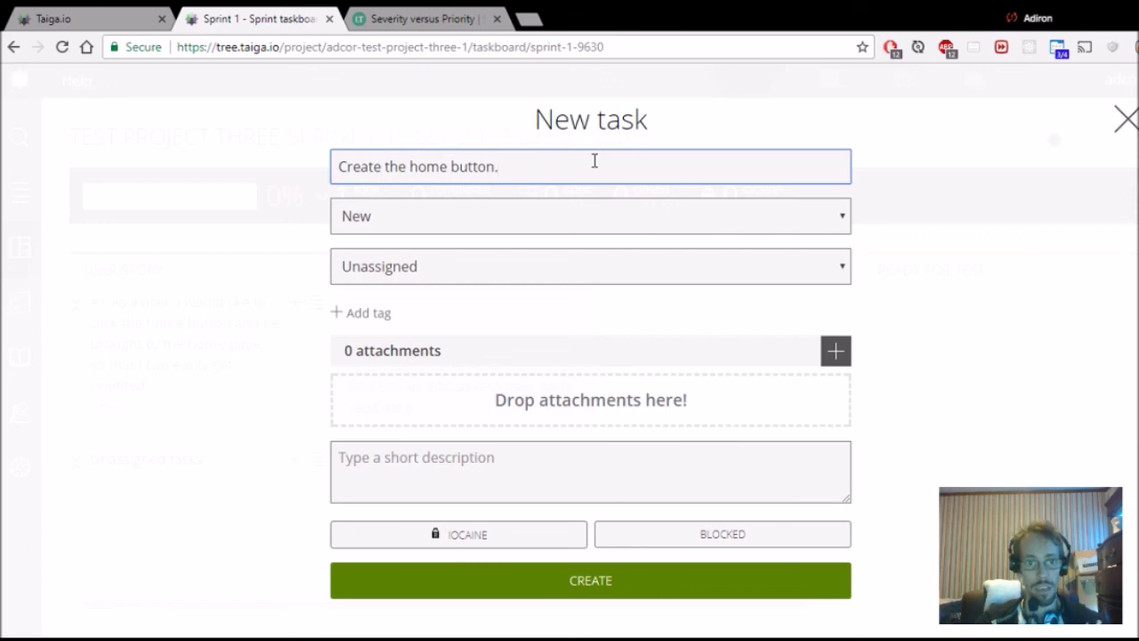
click(548, 223)
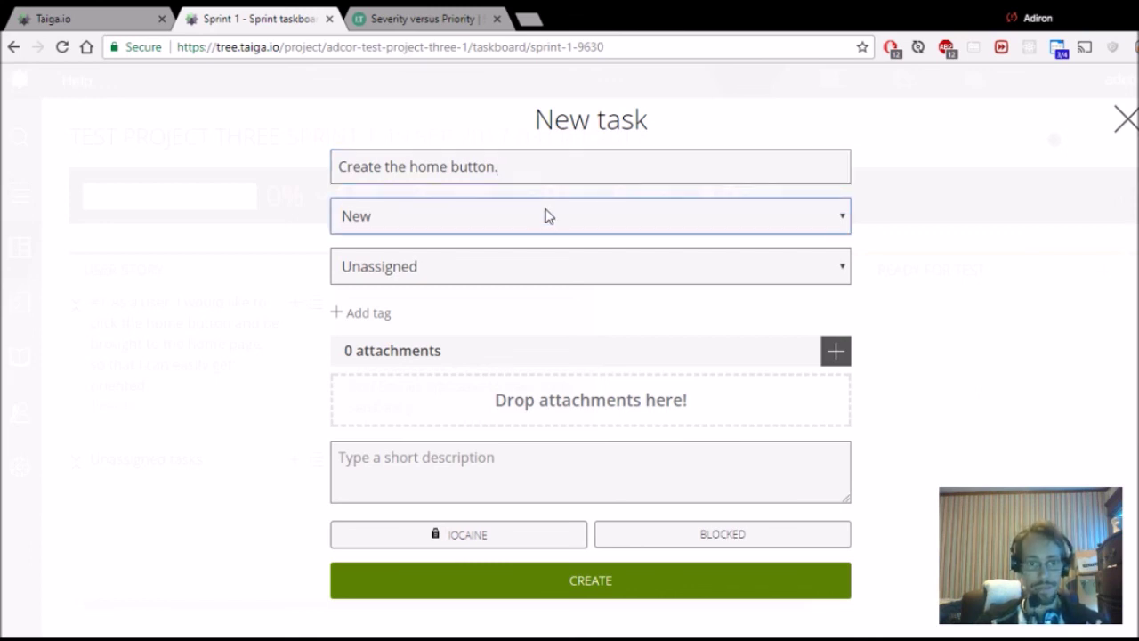
click(482, 273)
click(483, 321)
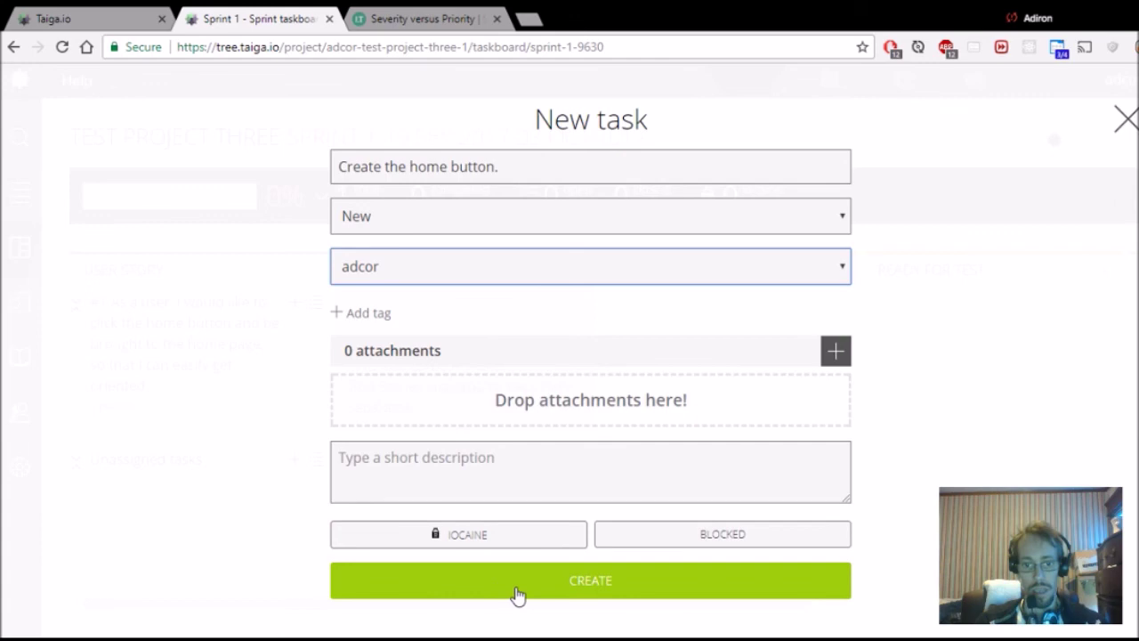
click(490, 545)
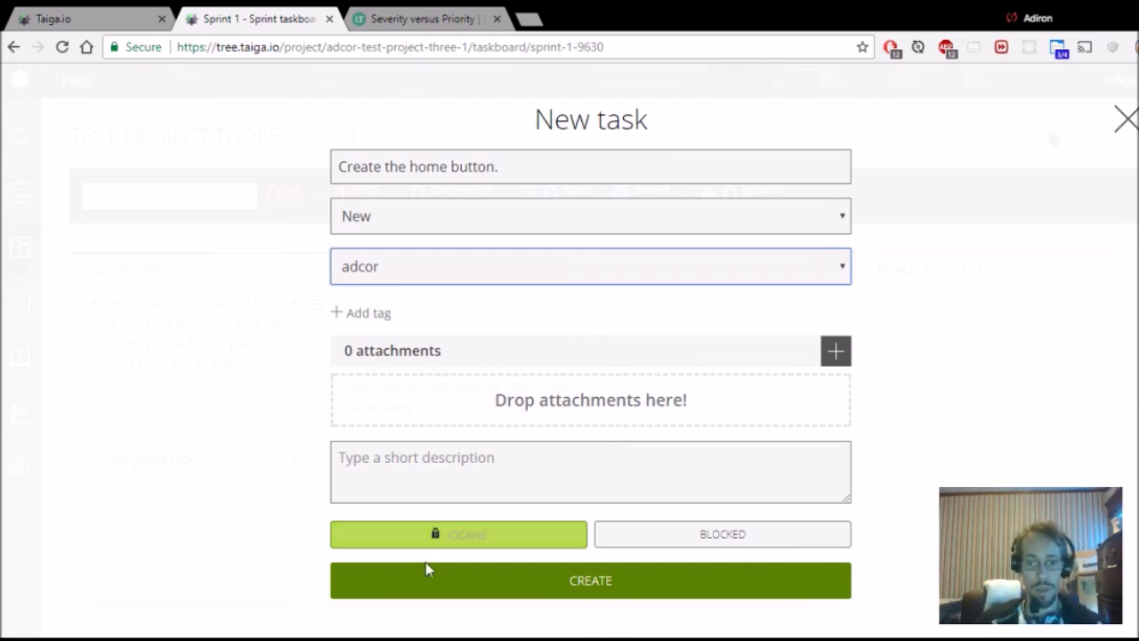
click(545, 592)
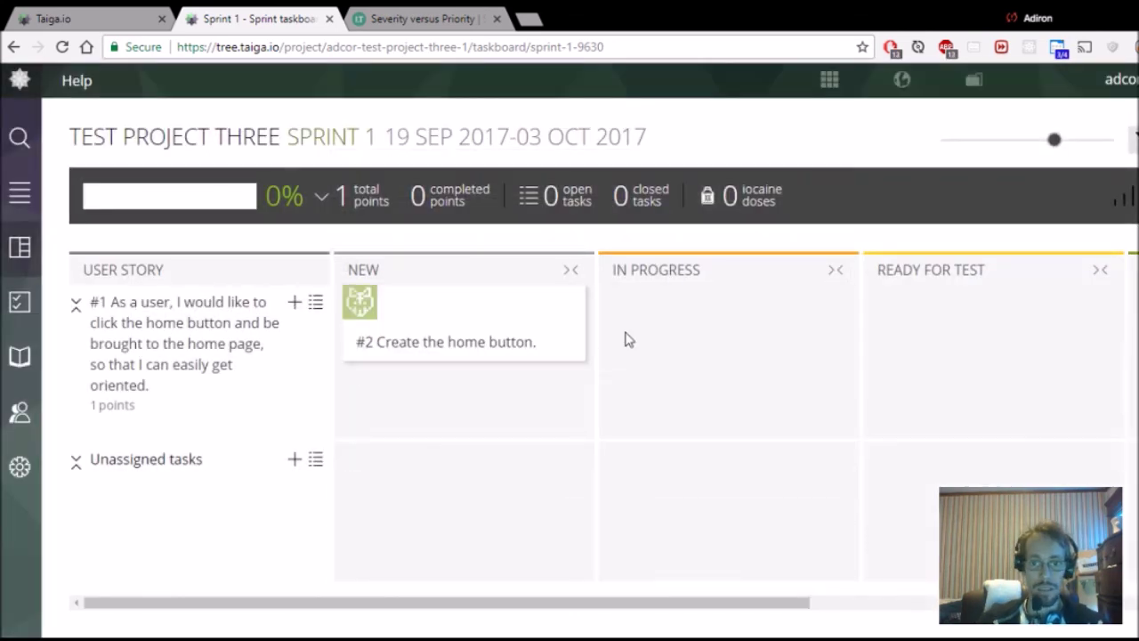
drag(463, 301, 727, 302)
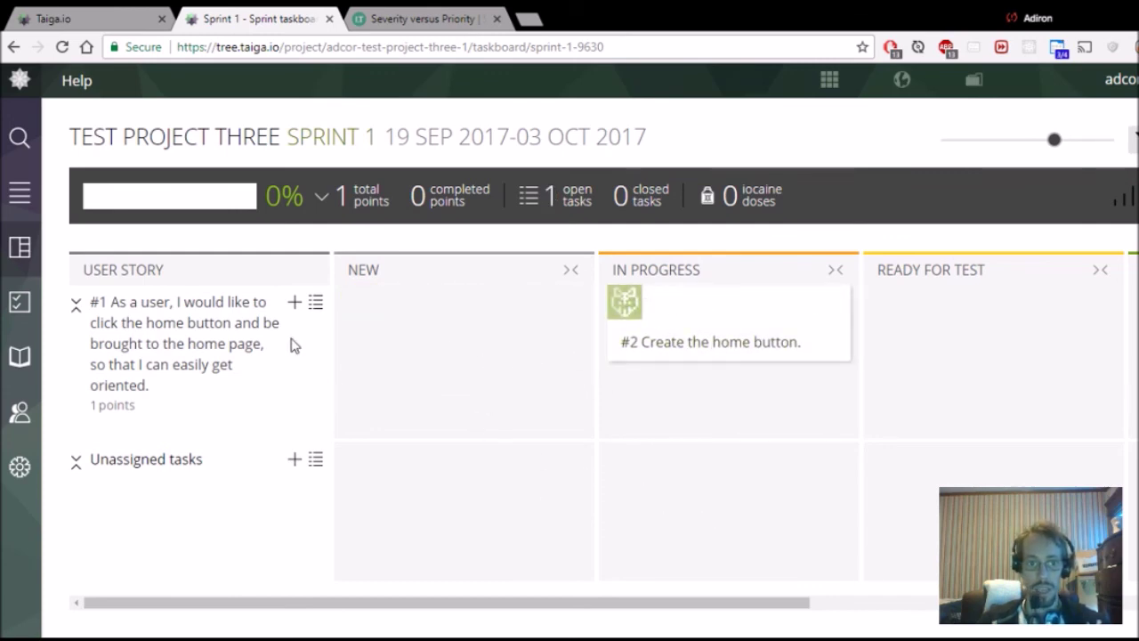
Step: Bulk-insert the tasks "Task 2" and "Task 3" under the user story, and move Task 2 to In Progress
click(316, 305)
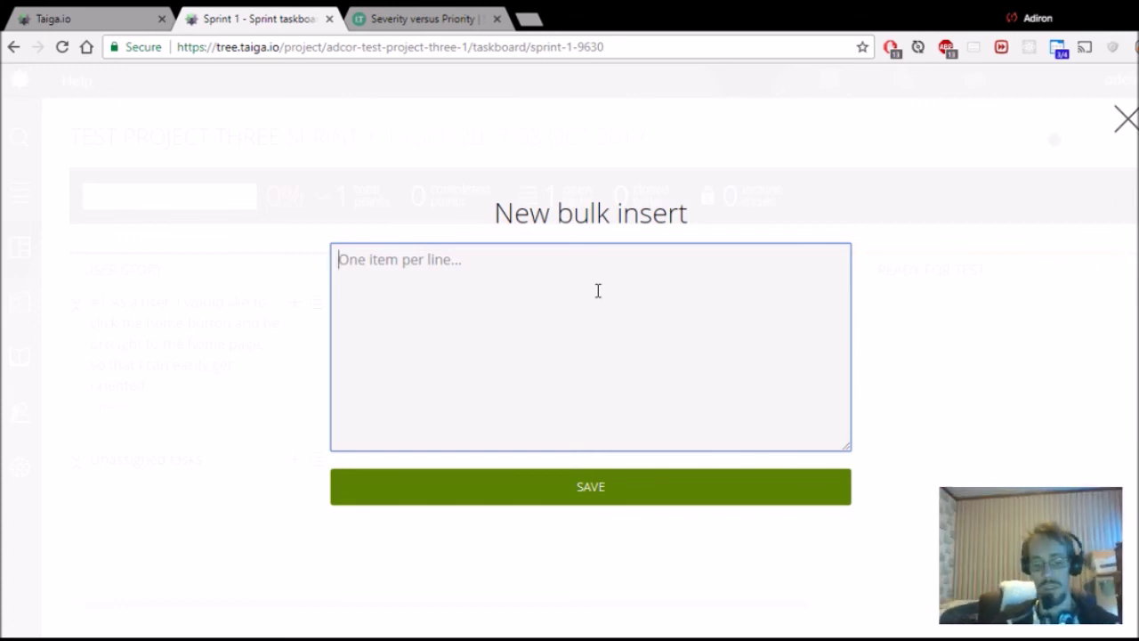
text(Task 1 )
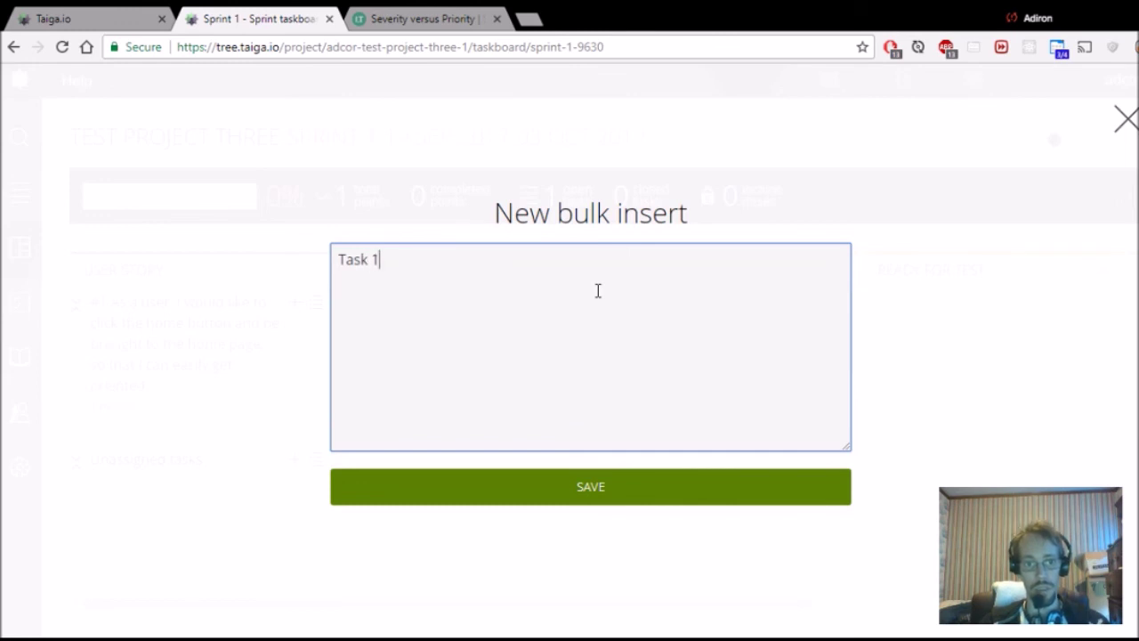
text(Task 2)
key(BackSpace)
text(2)
key(Down)
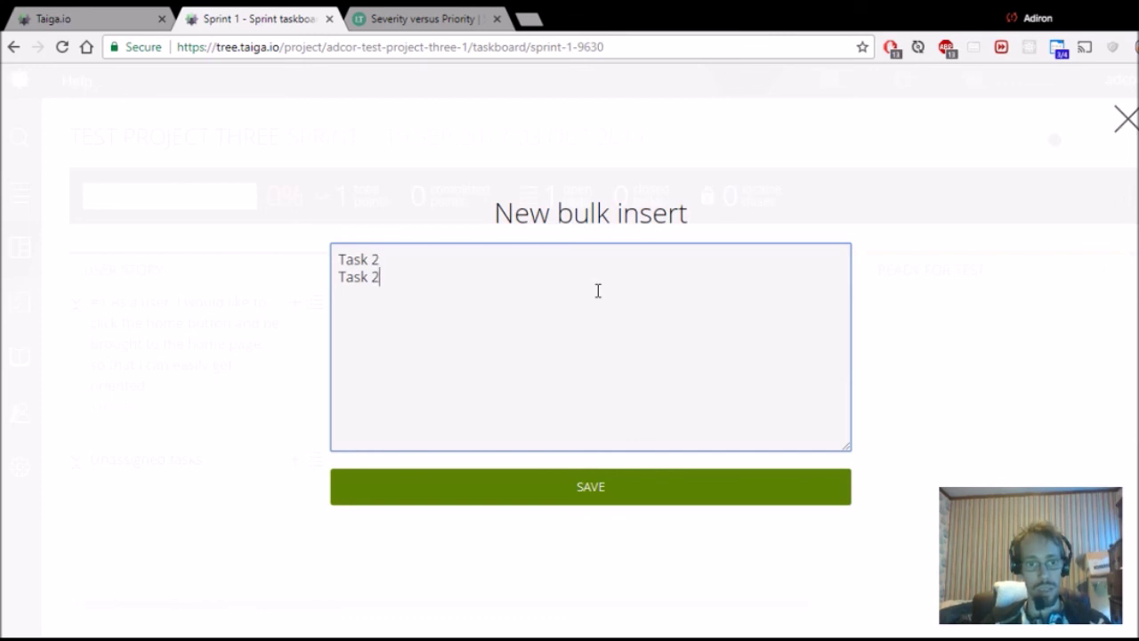
text(3)
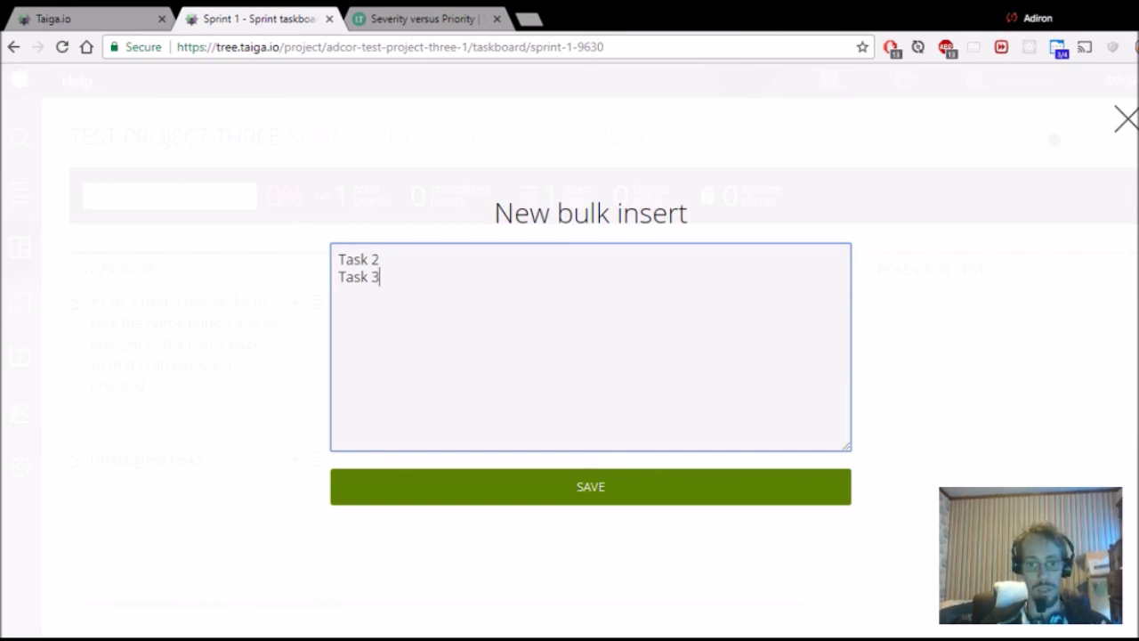
click(664, 494)
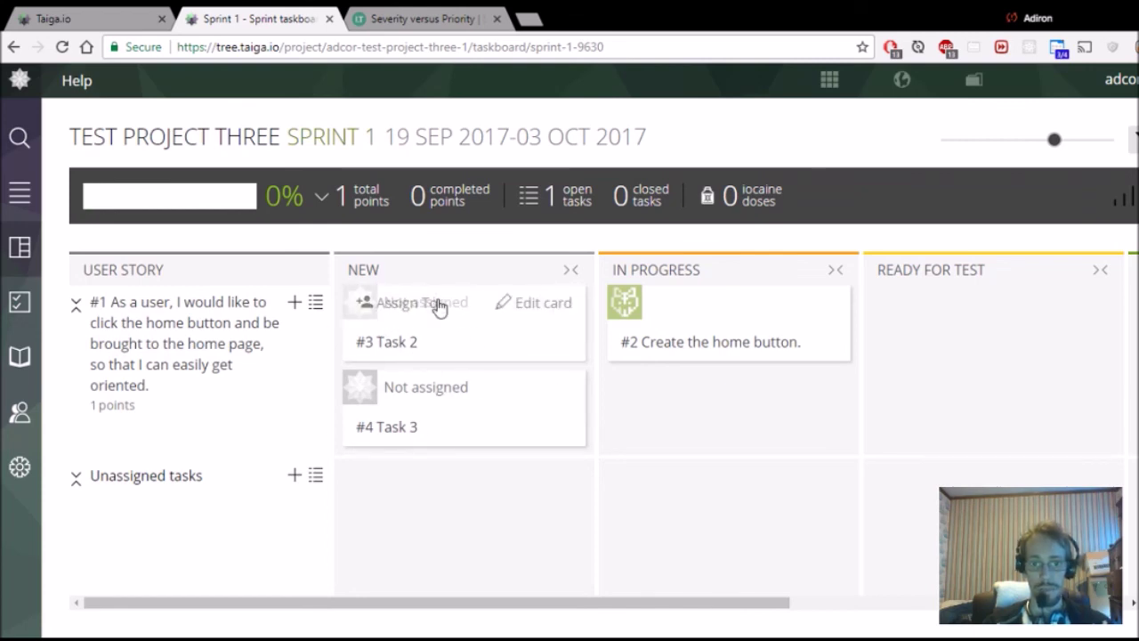
drag(468, 338, 694, 360)
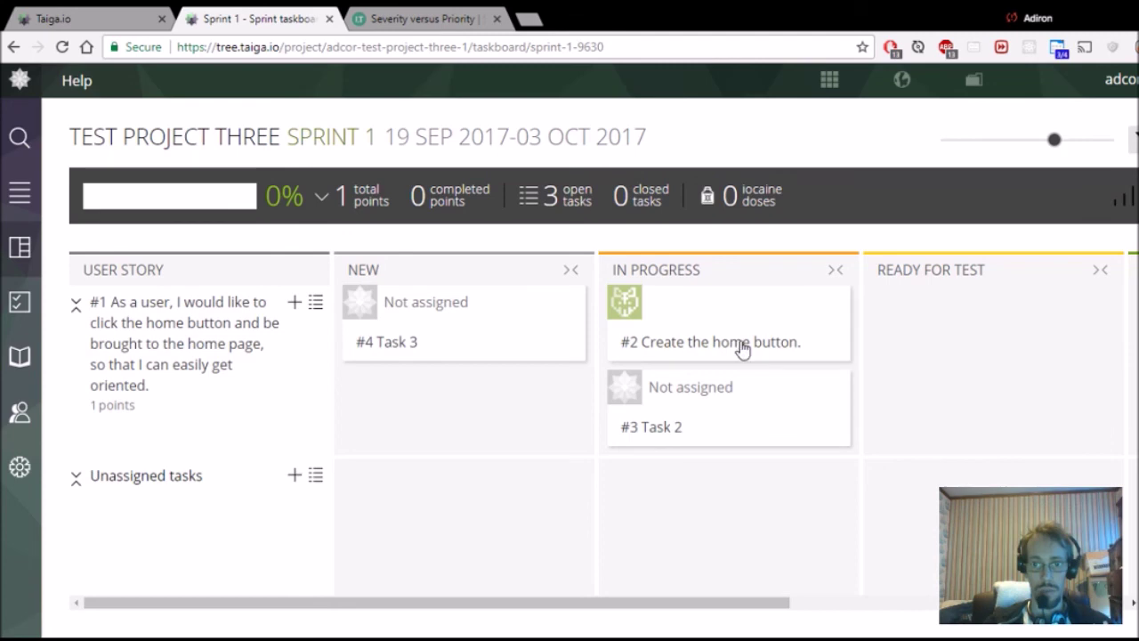
Step: Edit the "Create the home button." task to set its status to Closed and save it
mouse_move(778, 315)
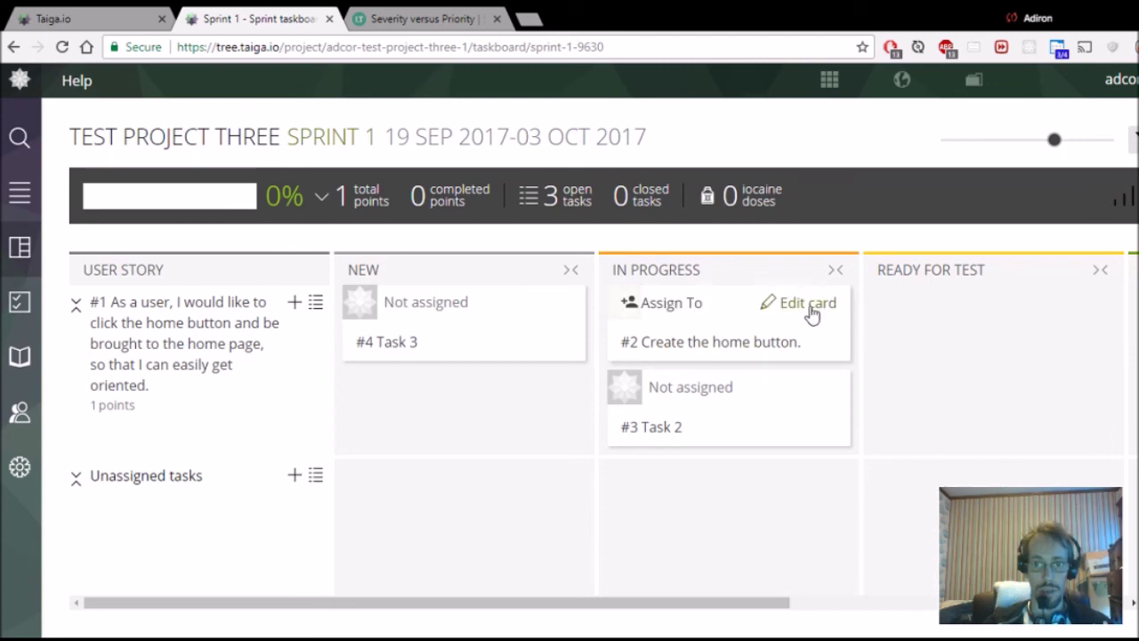
click(812, 314)
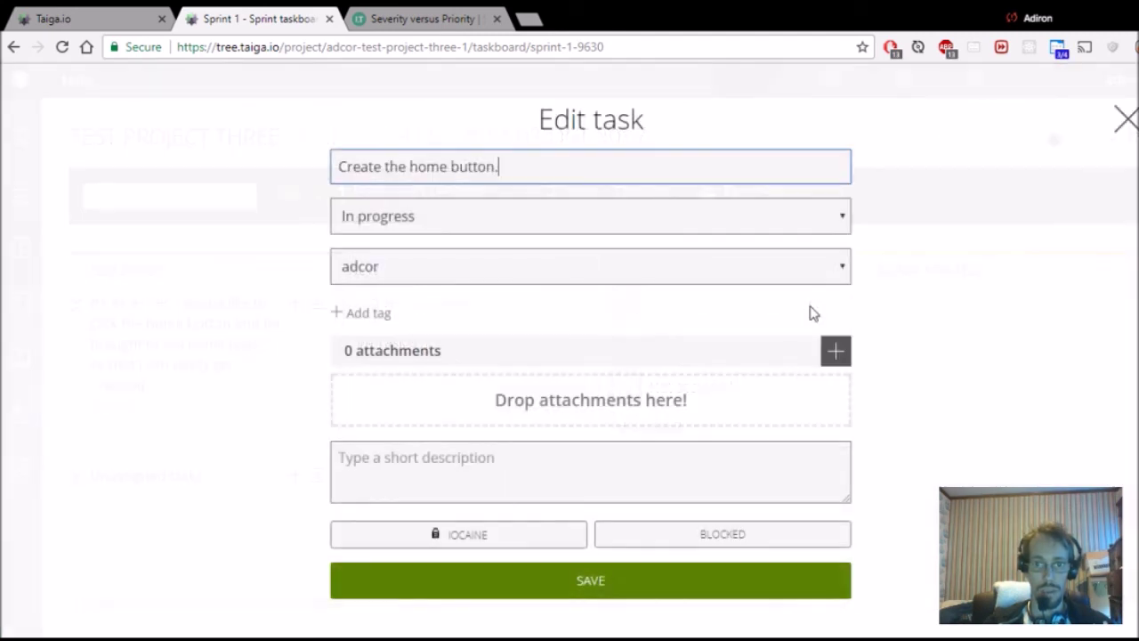
click(650, 232)
click(611, 343)
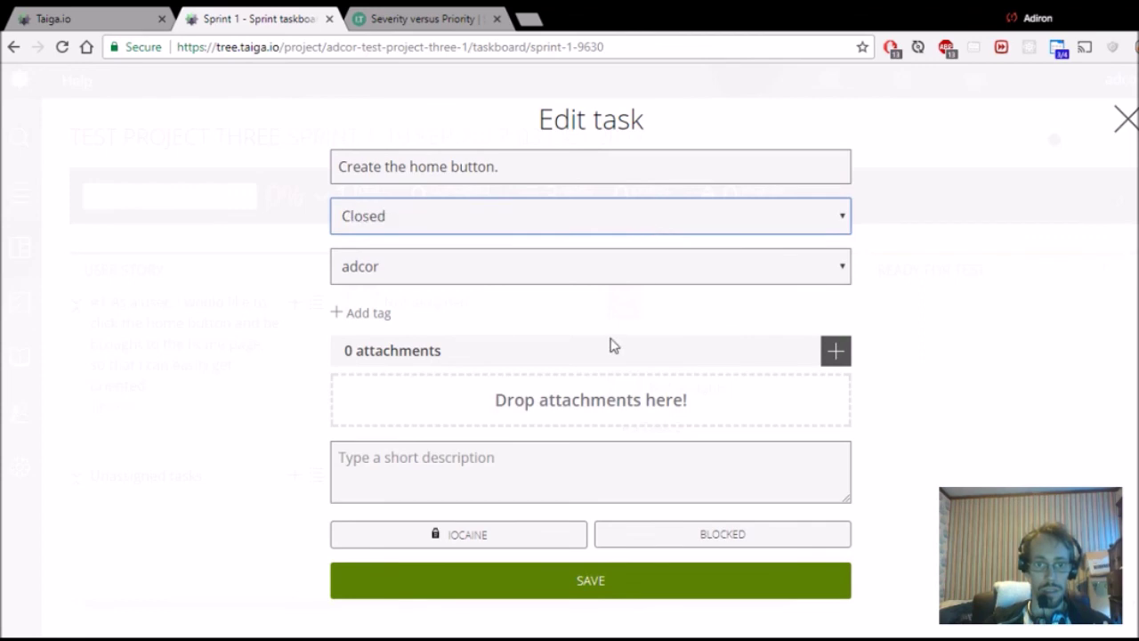
click(602, 593)
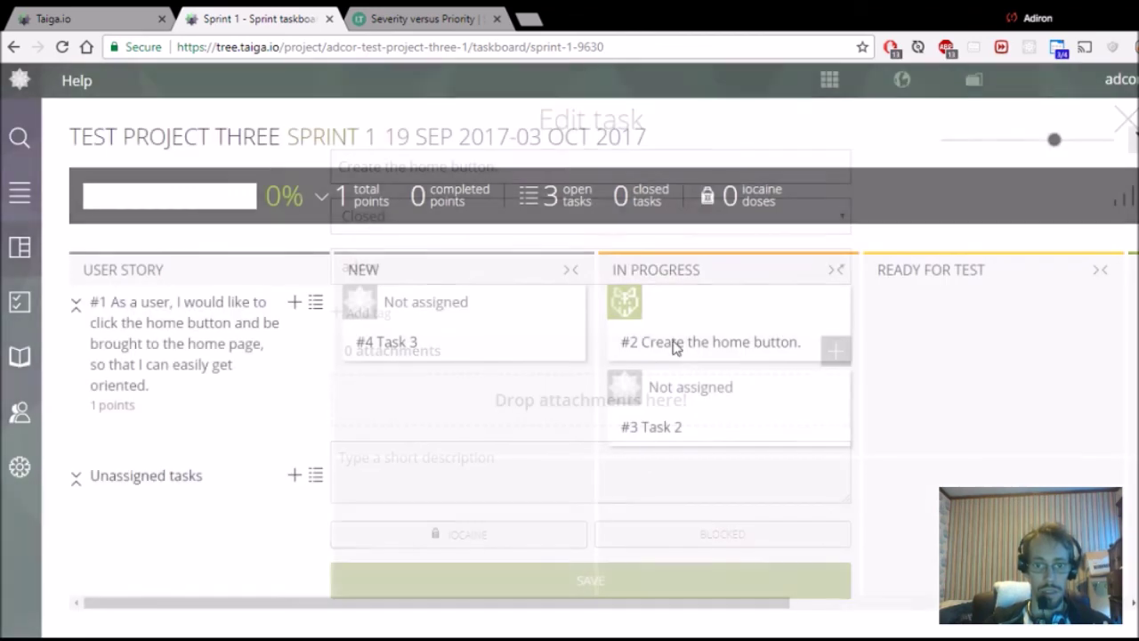
Step: Edit Task 2 to set its status to Closed and save it
mouse_move(784, 317)
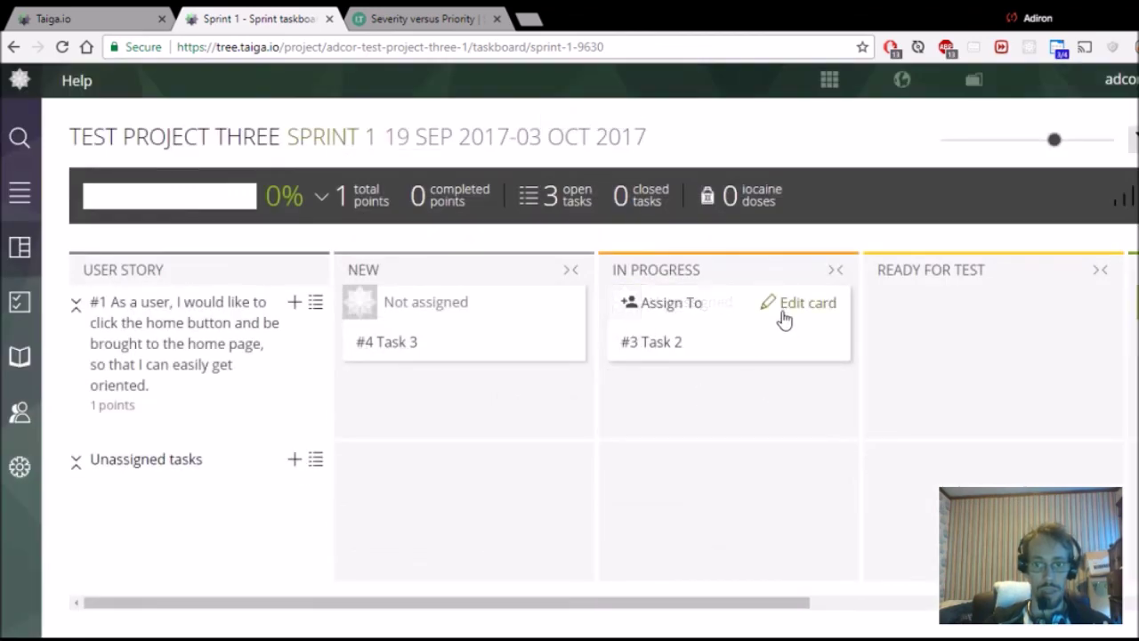
click(804, 307)
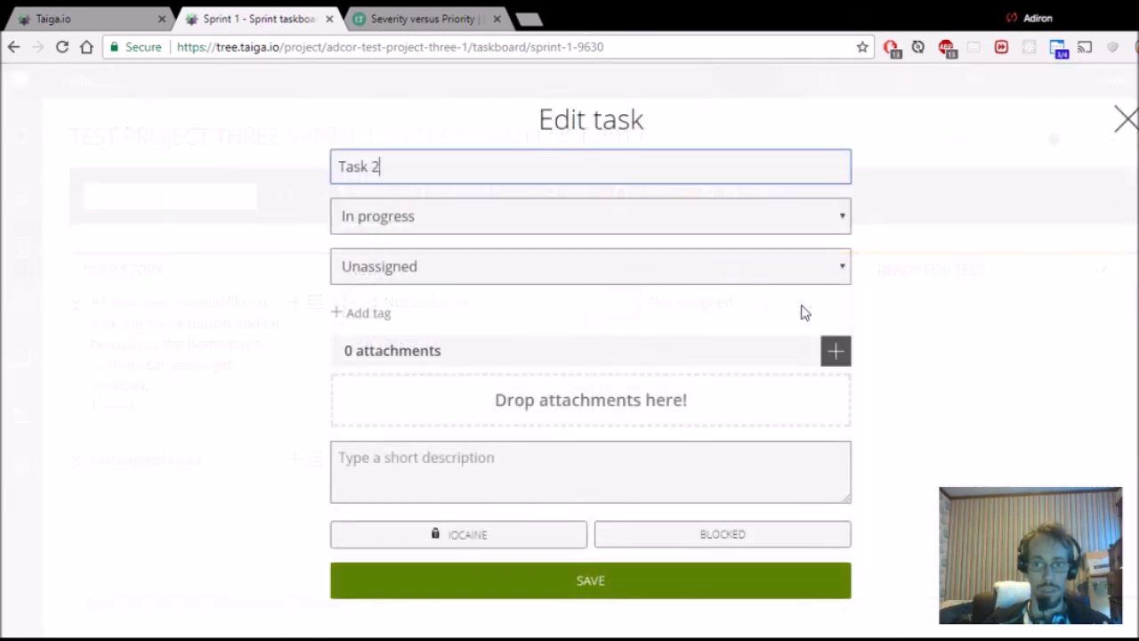
key(Tab)
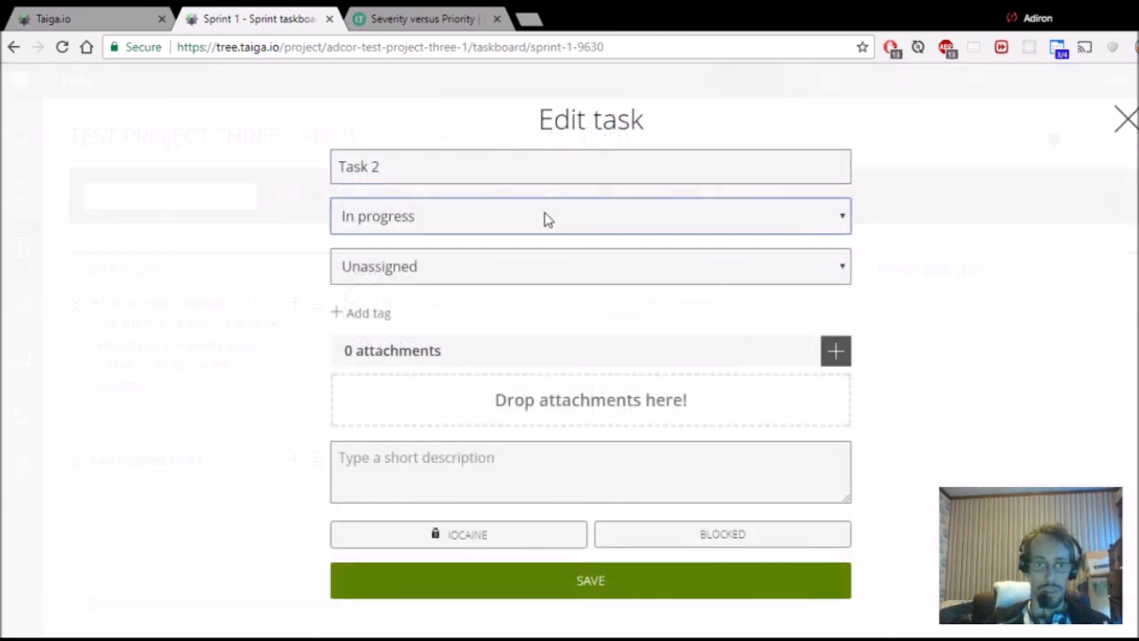
key(Down)
key(Down)
click(579, 585)
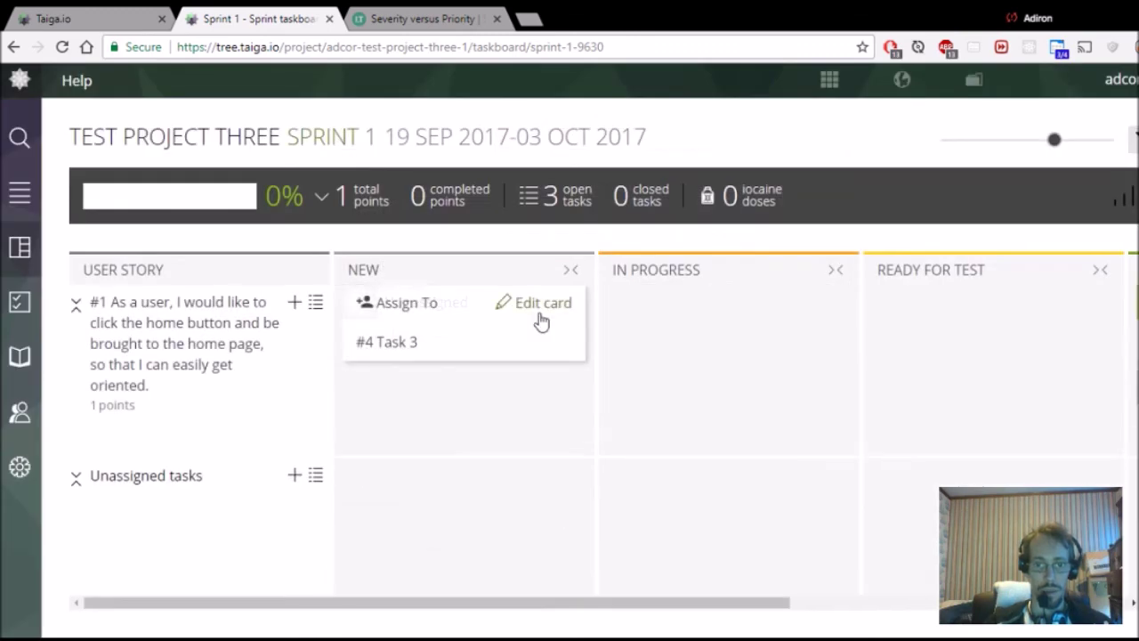
Step: Edit Task 3 to set its status to Closed and save it
click(540, 305)
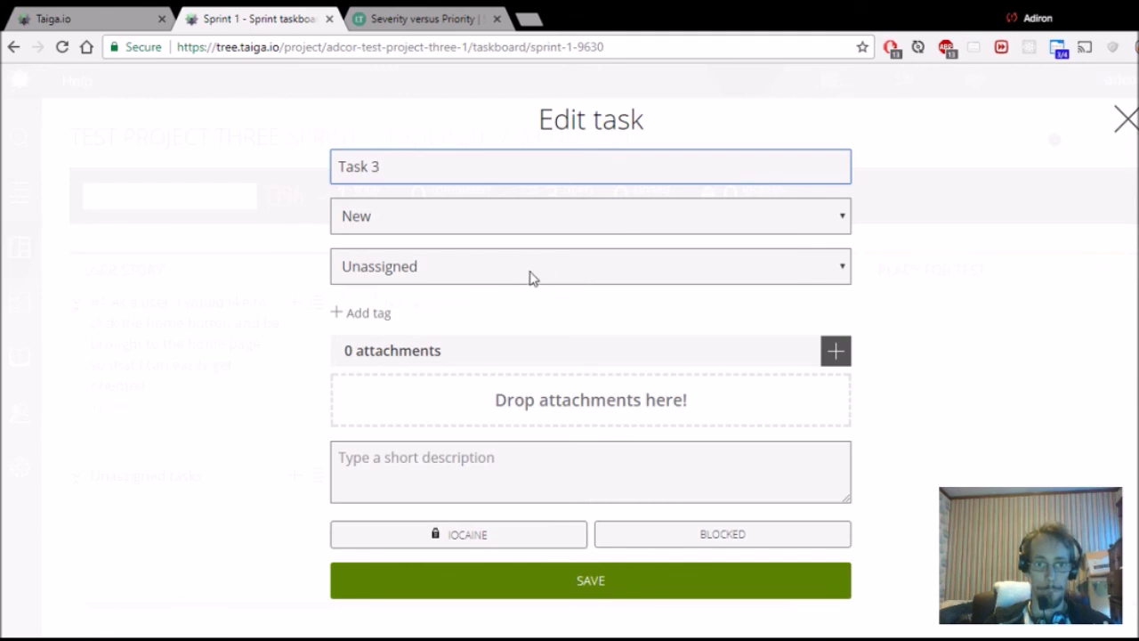
click(522, 207)
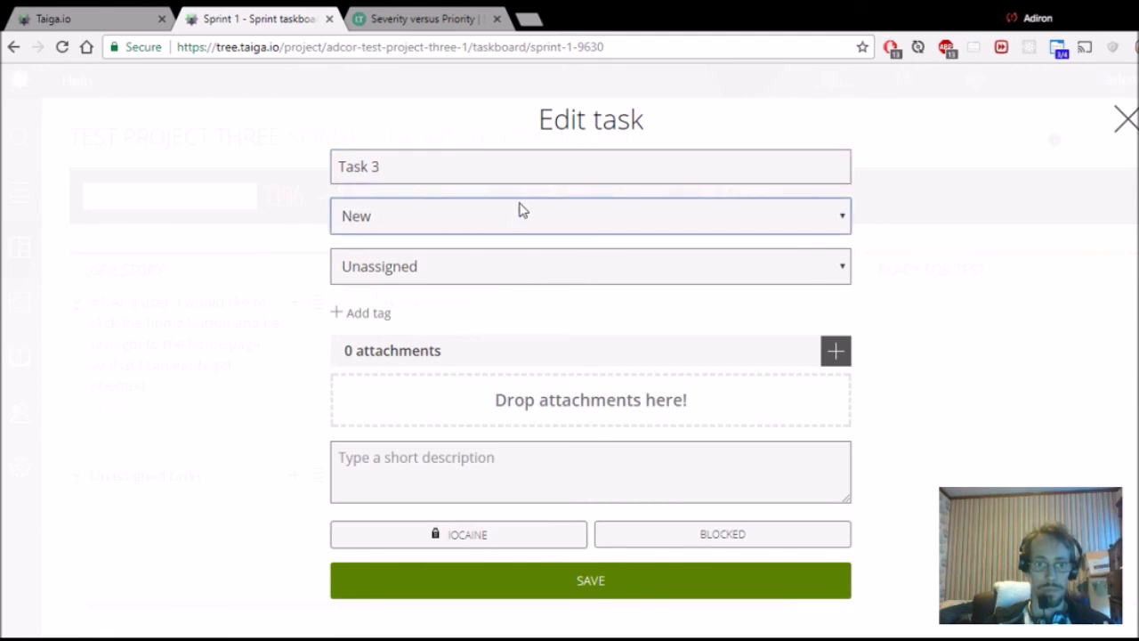
key(c)
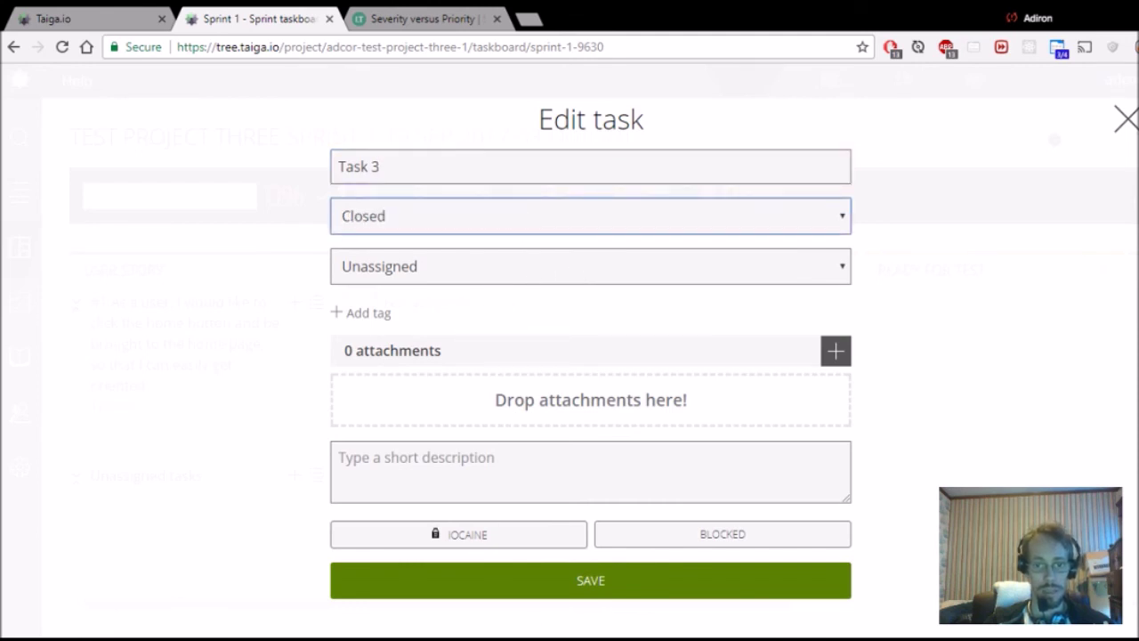
click(562, 602)
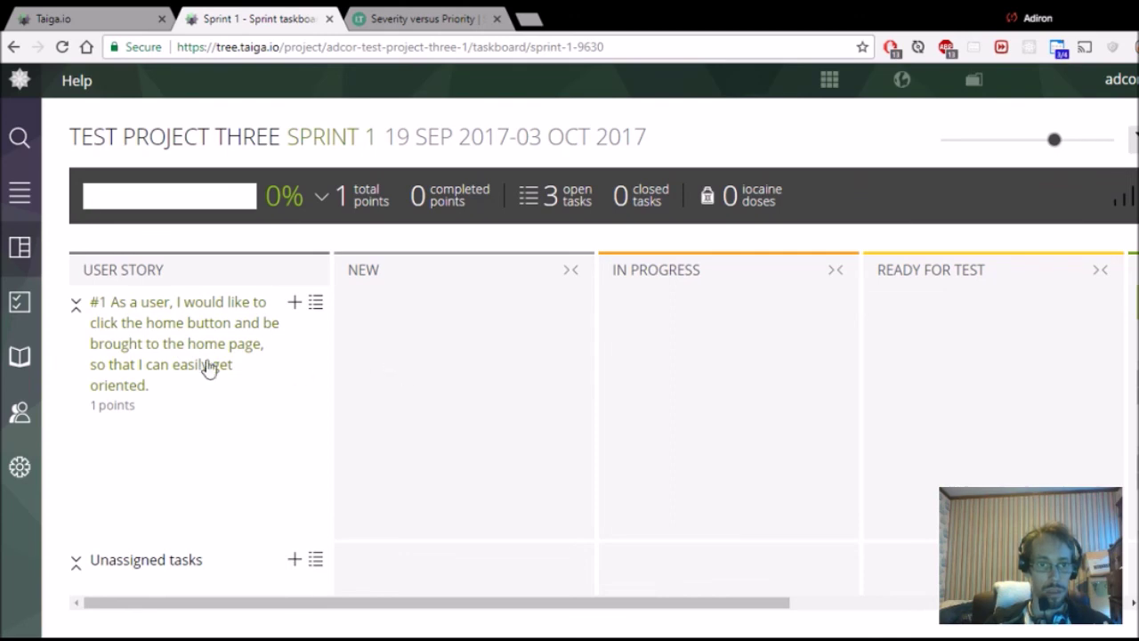
Step: Open the home button user story and examine its related tasks, attachments and comments
click(138, 344)
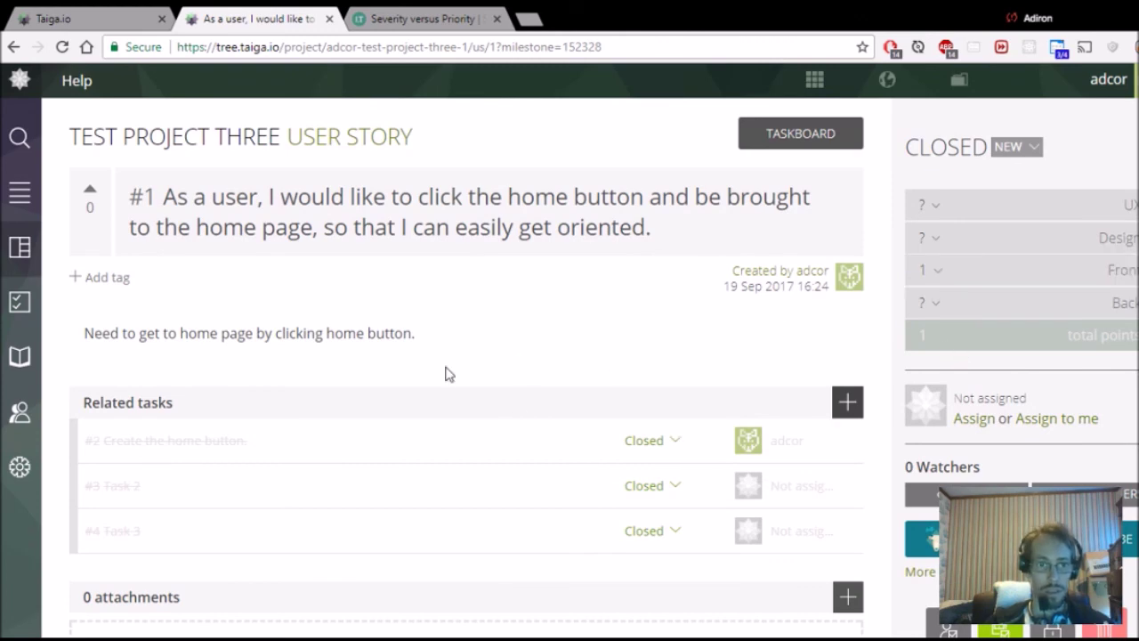
scroll(448, 374, down, 3)
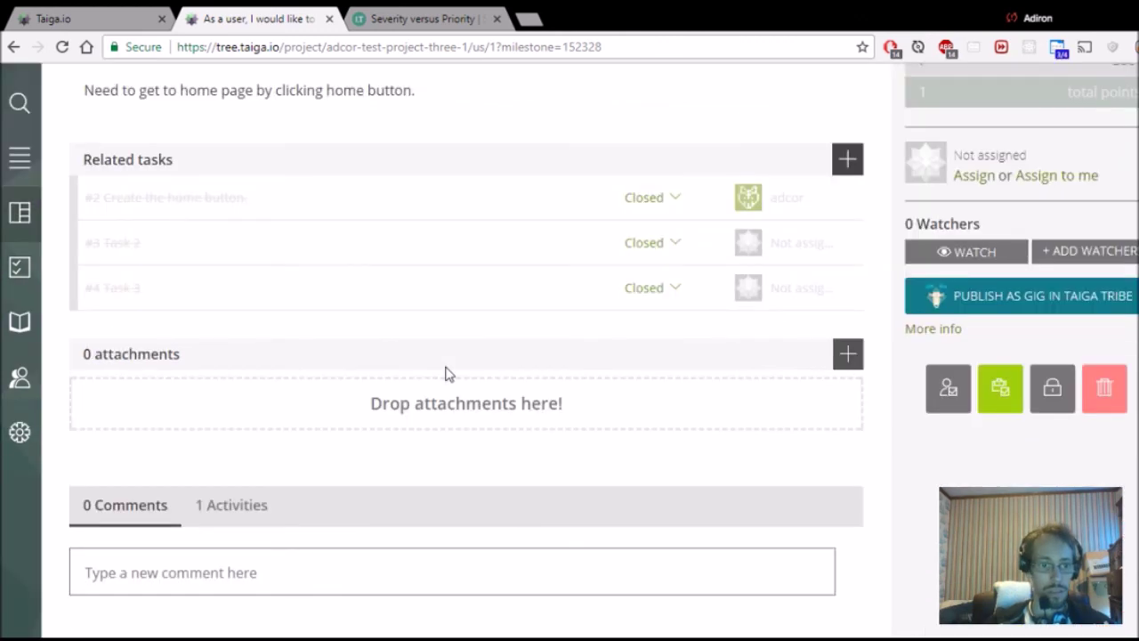
scroll(448, 374, up, 3)
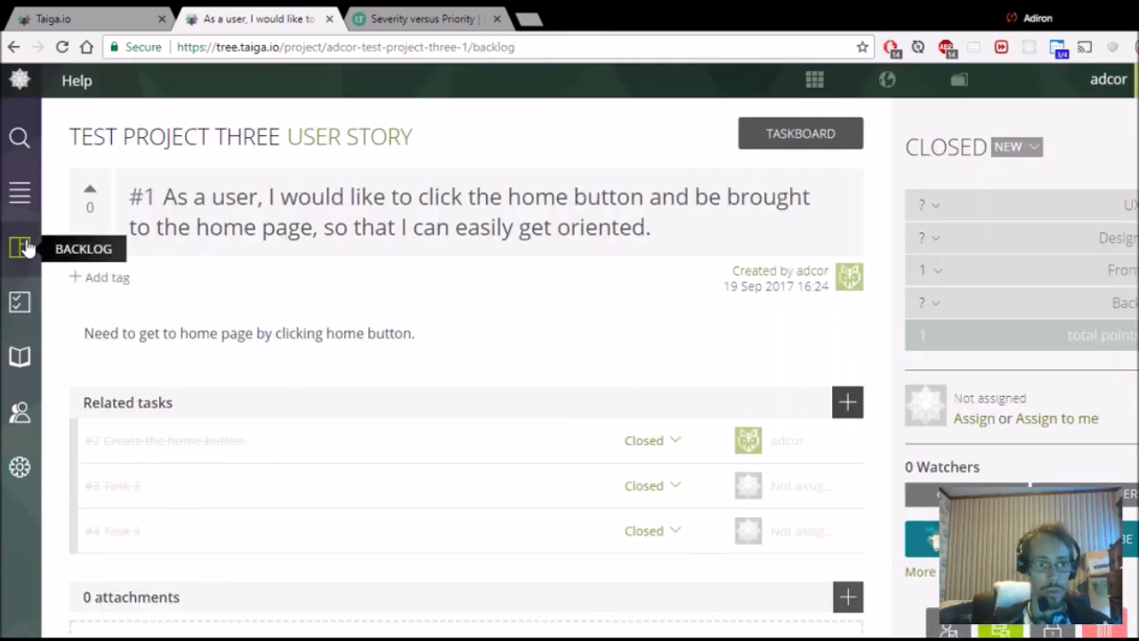
Step: Return to the project backlog and show the closed sprints
click(24, 248)
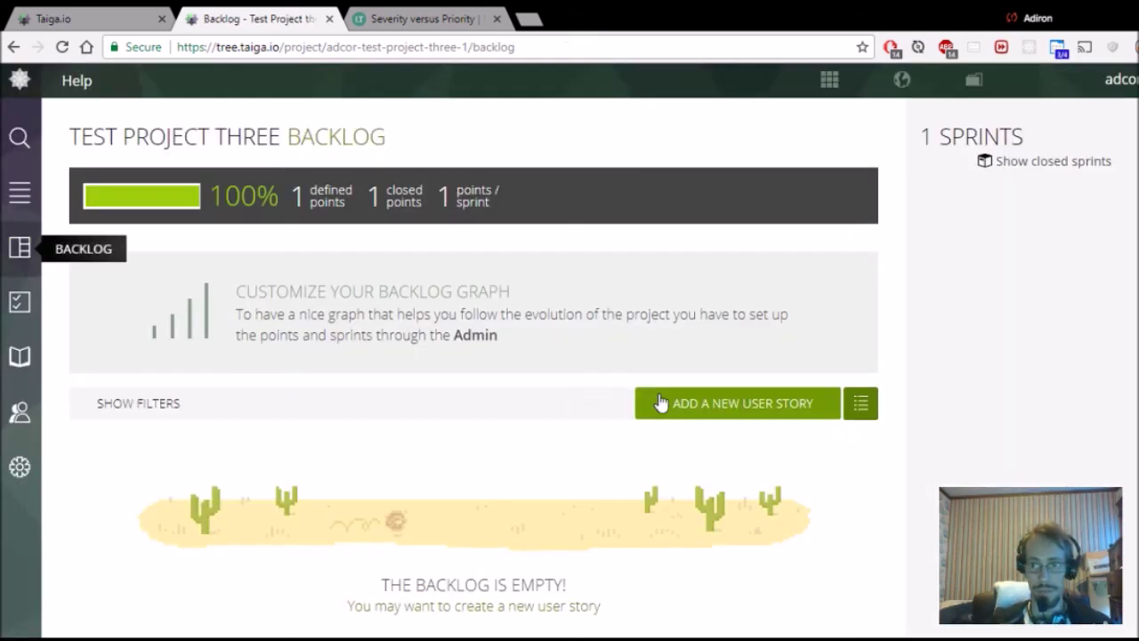
click(1019, 167)
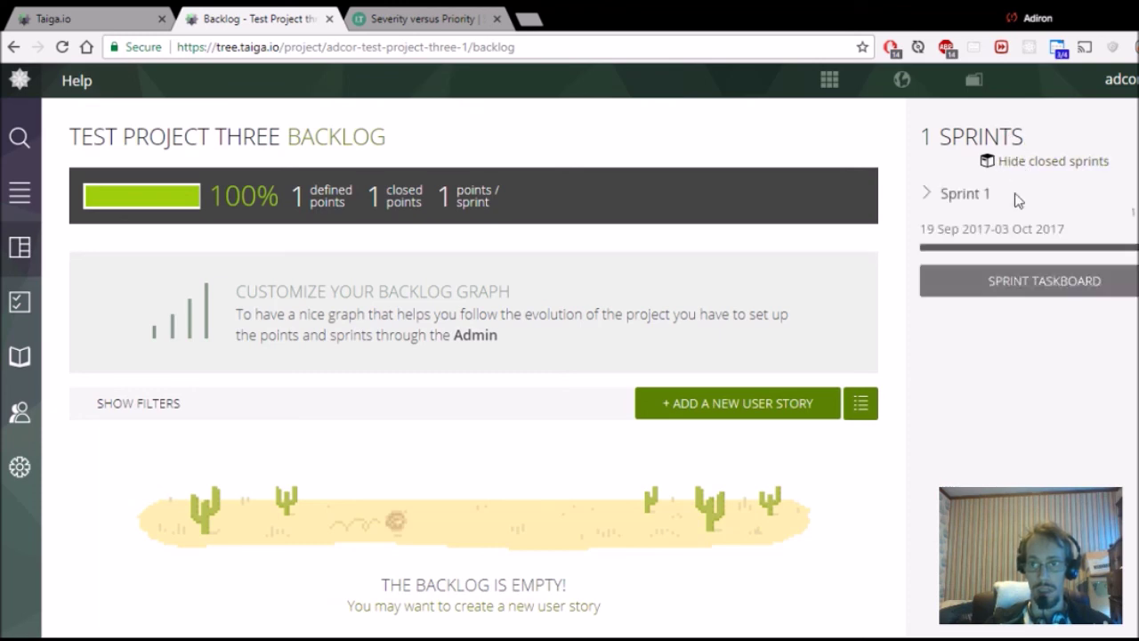